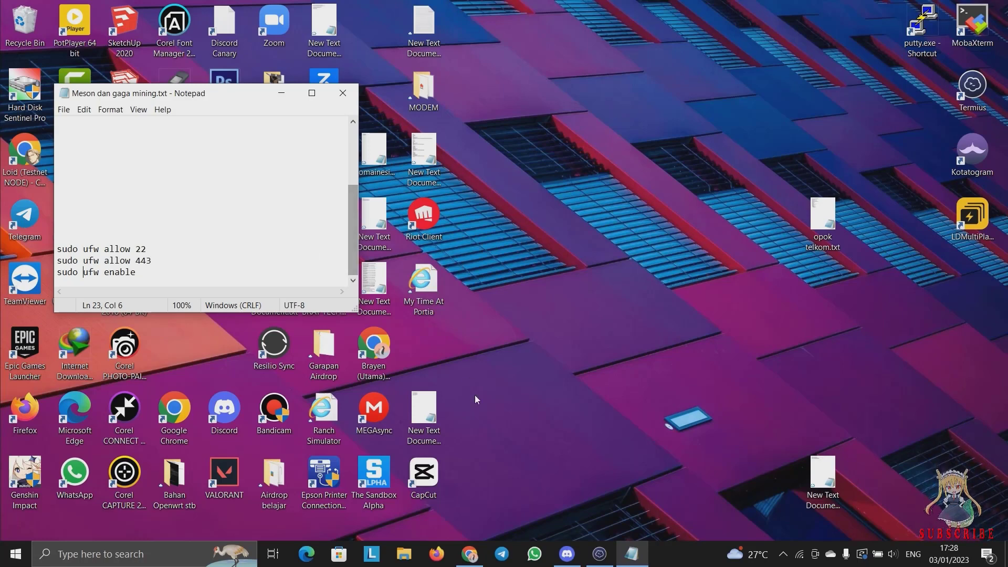
- Switch to Chrome, view the Meson Network registration form, and return to the Nodes page of the dashboard
{"action": "mouse_move", "coordinate": [472, 554]}
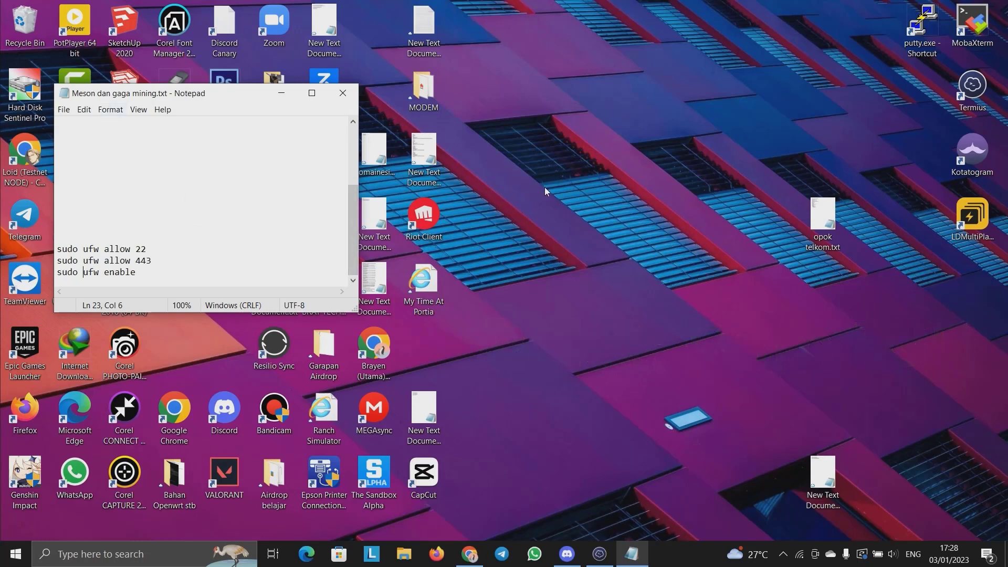
{"action": "left_click", "coordinate": [475, 555]}
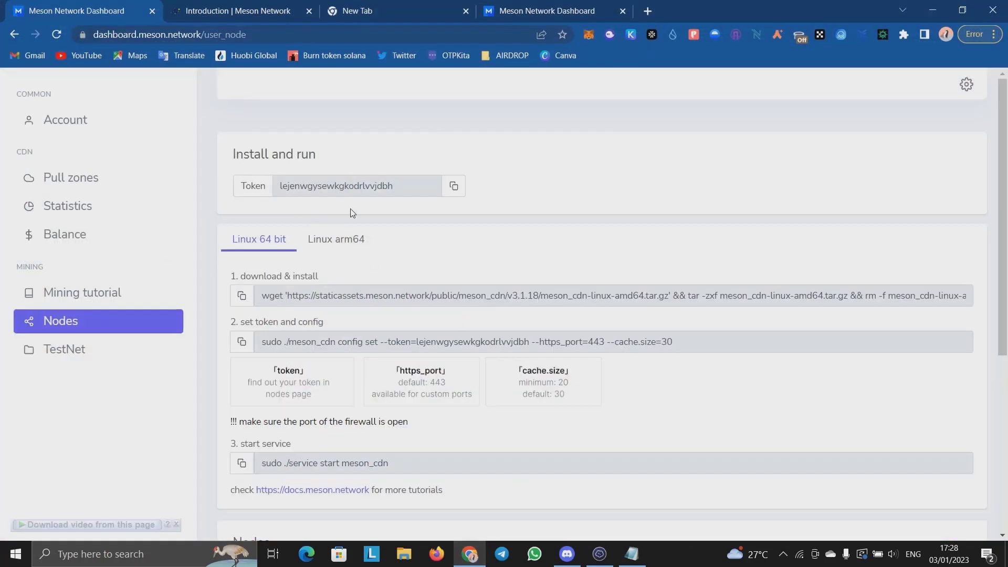
{"action": "left_click", "coordinate": [522, 7]}
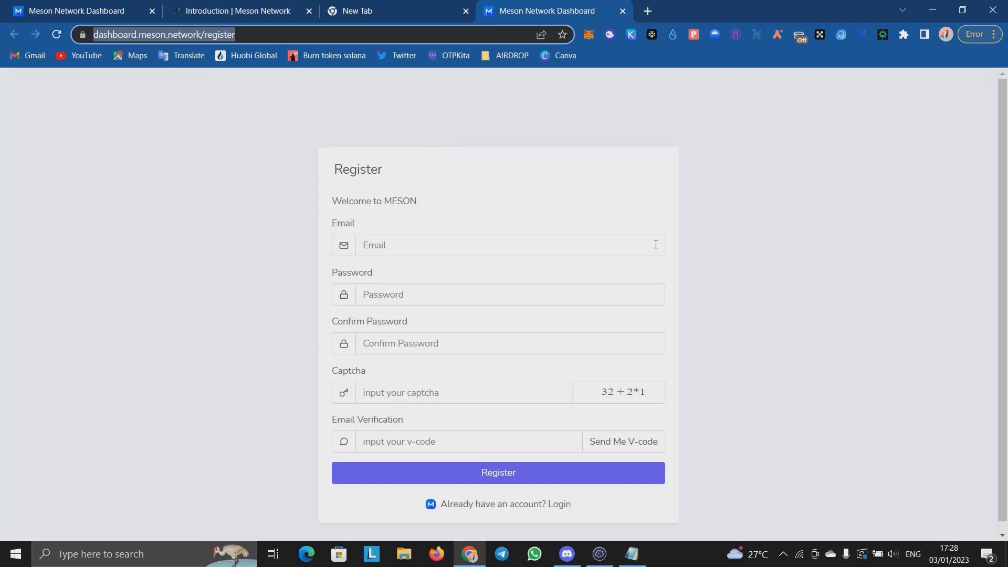
{"action": "scroll", "coordinate": [655, 245], "scroll_direction": "down", "scroll_amount": 1}
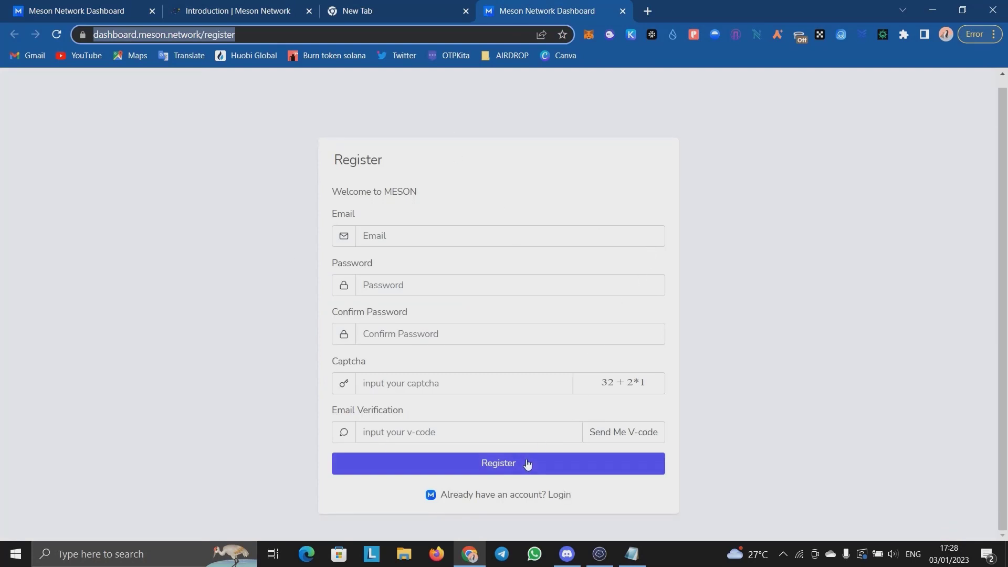
{"action": "left_click", "coordinate": [98, 7]}
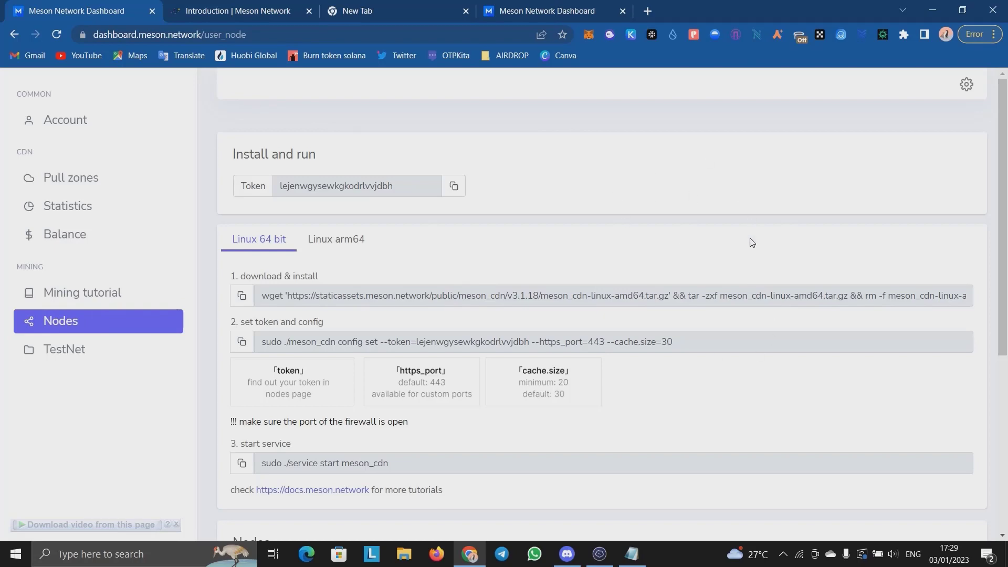
- Look at the server session in Termius and return to the Linux 64 bit install instructions in Chrome
{"action": "left_click", "coordinate": [599, 554]}
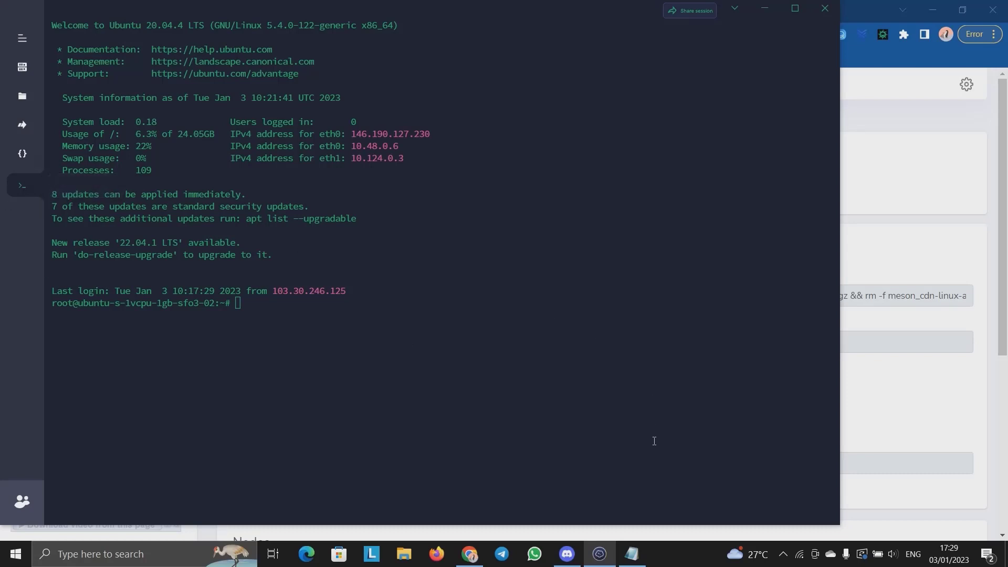
{"action": "left_click", "coordinate": [861, 327]}
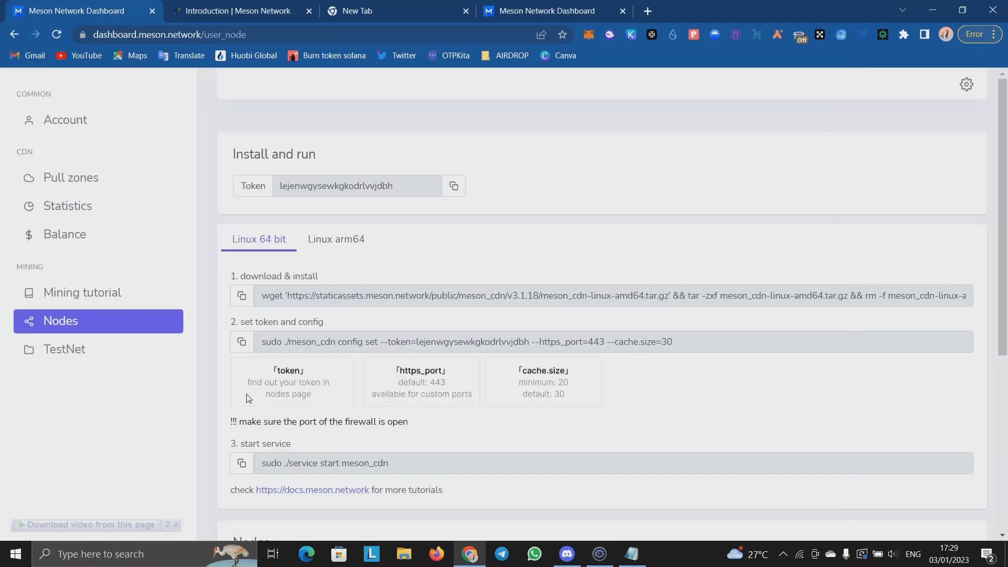
{"action": "scroll", "coordinate": [478, 299], "scroll_direction": "down", "scroll_amount": 1}
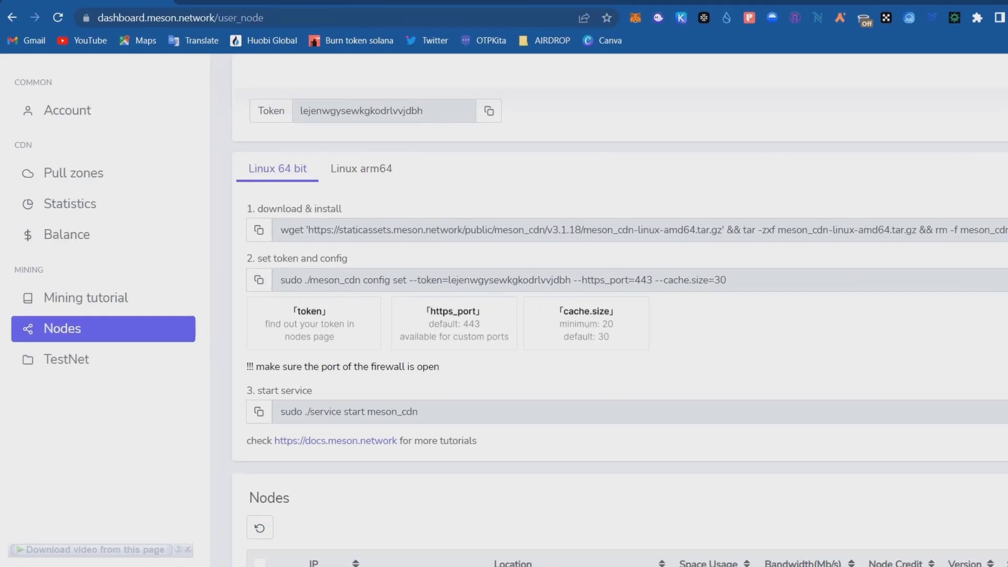
- Copy the three firewall commands, from sudo ufw allow 22 to sudo ufw enable, from the Notepad file
{"action": "left_click", "coordinate": [599, 546]}
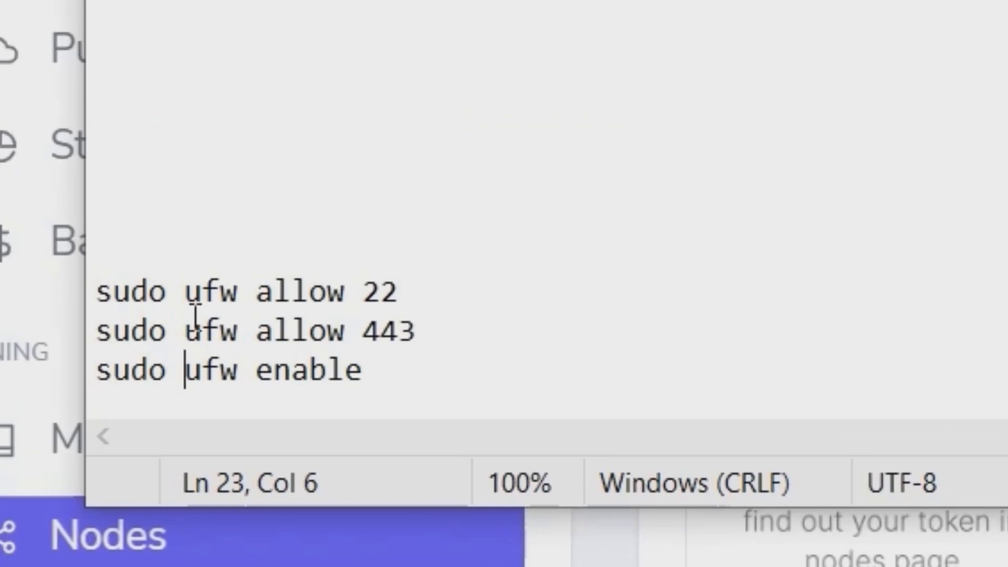
{"action": "left_click", "coordinate": [195, 315]}
{"action": "left_click_drag", "start_coordinate": [95, 289], "coordinate": [364, 373]}
{"action": "right_click", "coordinate": [295, 308]}
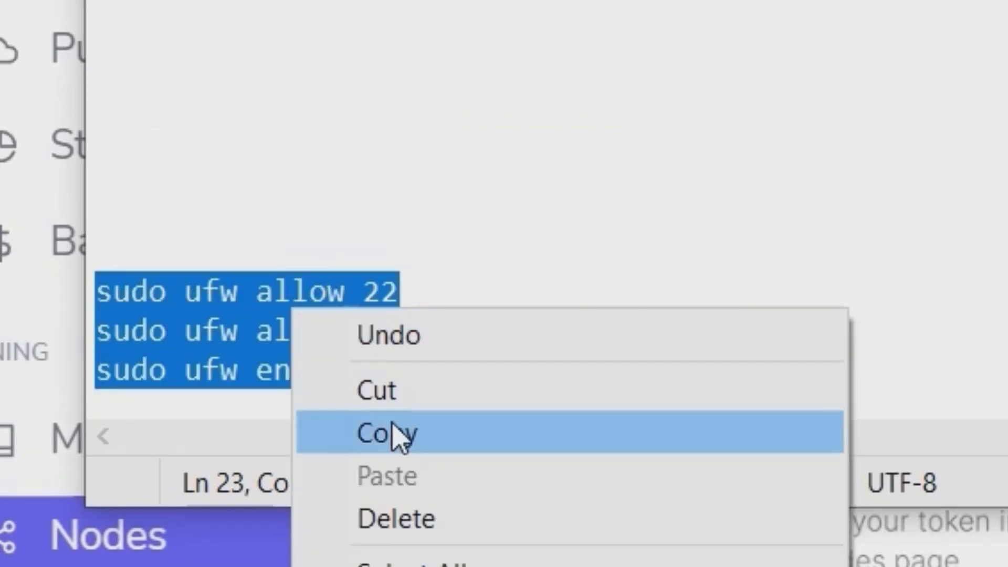
{"action": "left_click", "coordinate": [397, 436]}
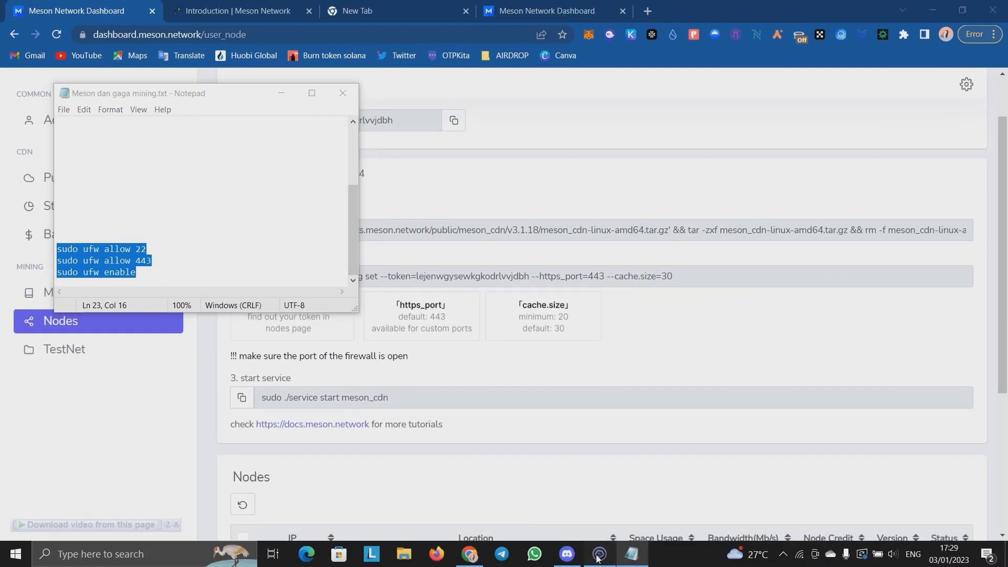
- Run the copied commands in Termius to allow ports 22 and 443, enable the firewall answering y, and check it with ufw status
{"action": "left_click", "coordinate": [598, 554]}
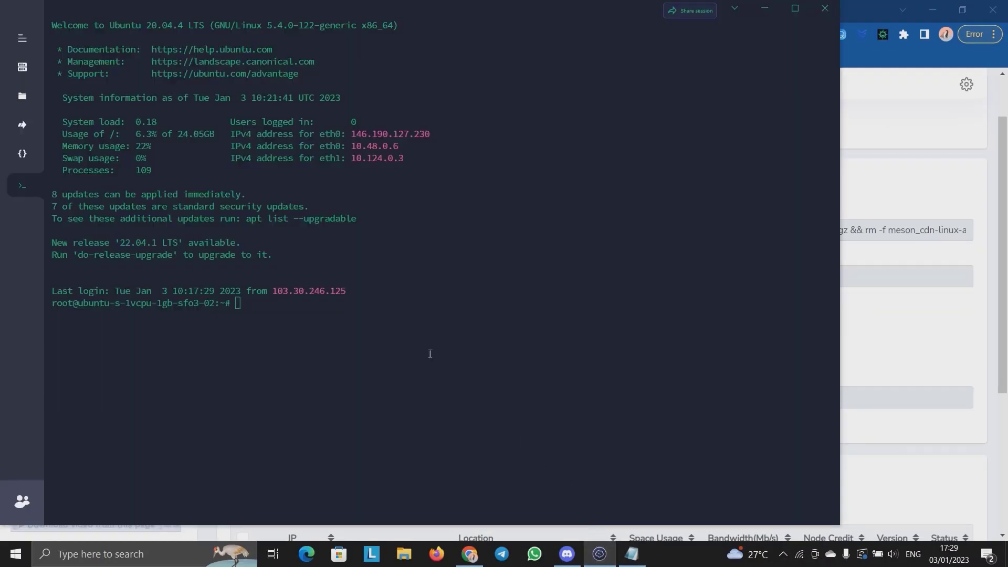
{"action": "left_click", "coordinate": [361, 322]}
{"action": "key", "text": "ctrl+shift+v"}
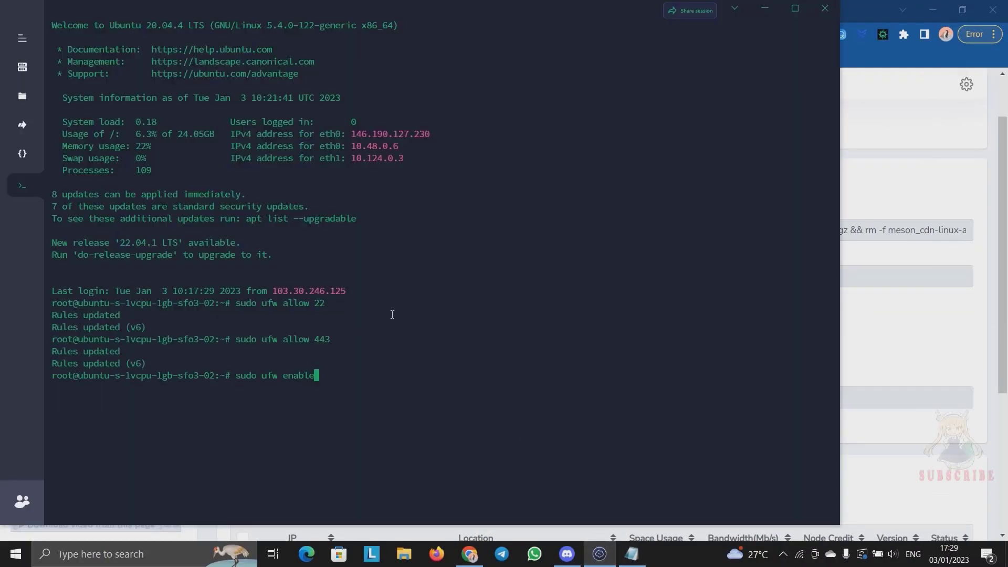
{"action": "key", "text": "Return"}
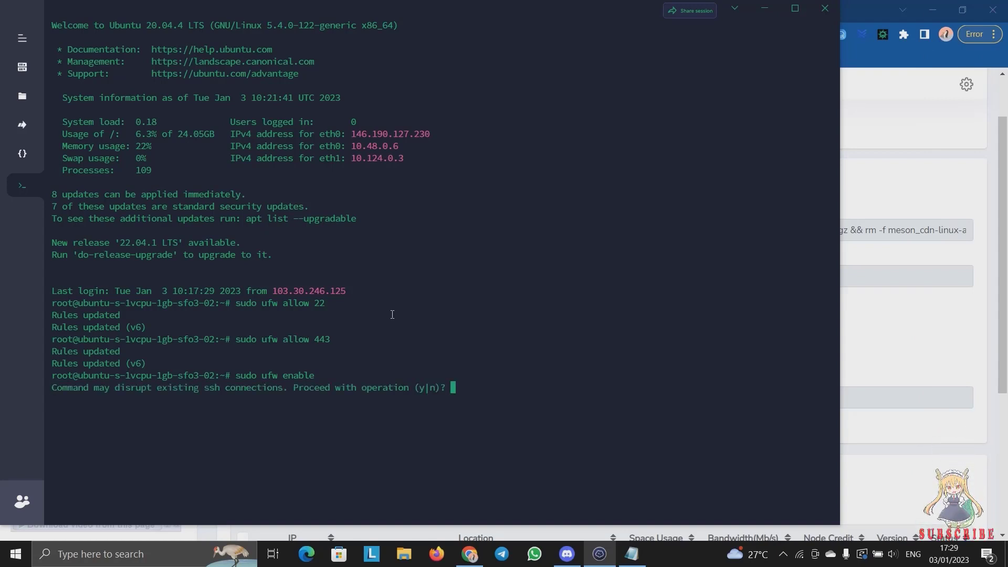
{"action": "type", "text": "y"}
{"action": "key", "text": "Return"}
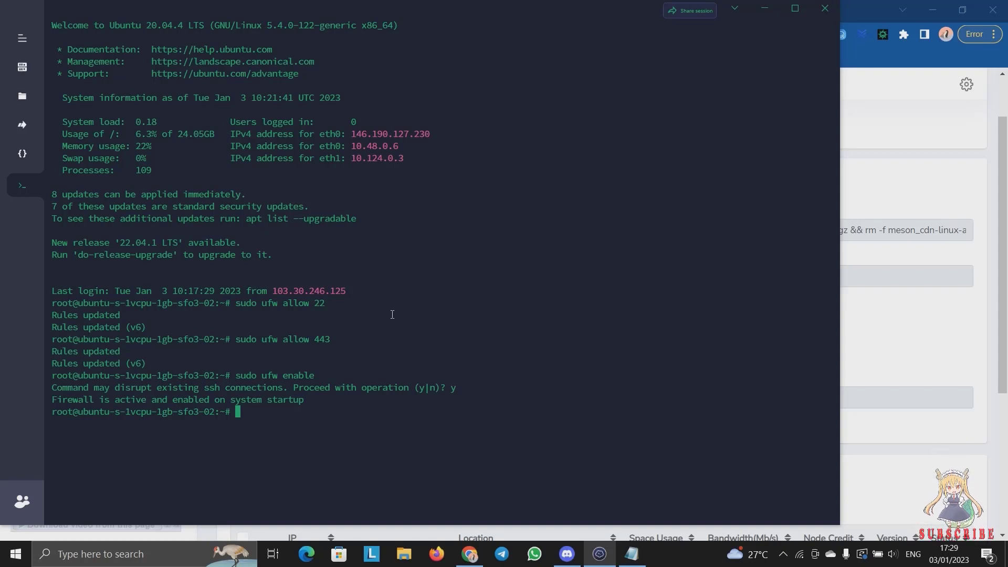
{"action": "type", "text": "ufw status"}
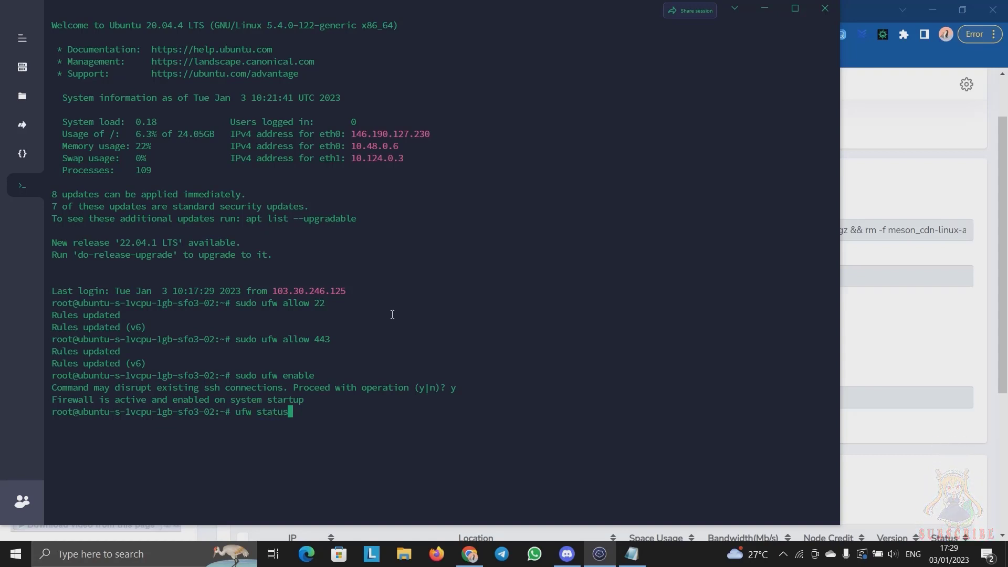
{"action": "key", "text": "Return"}
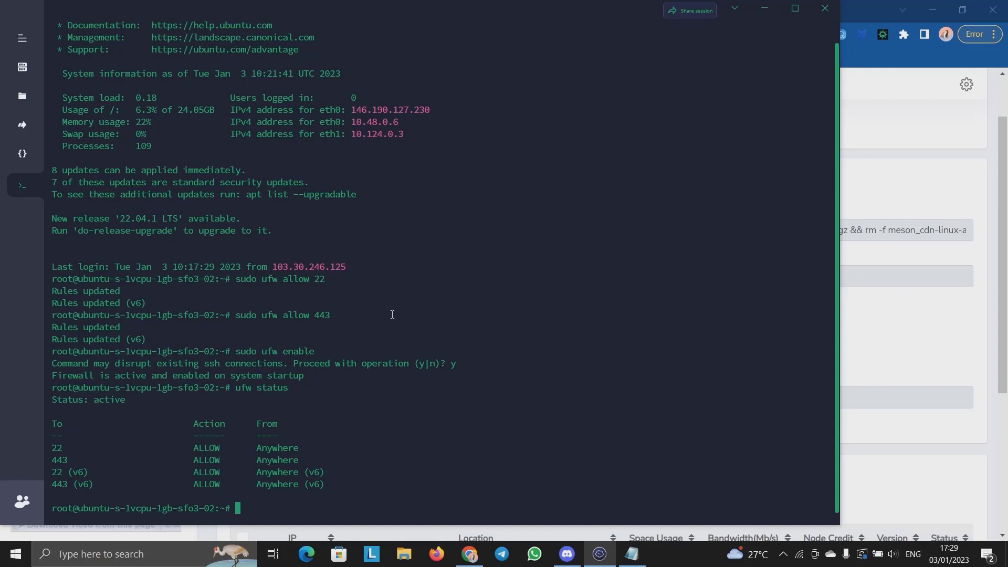
- Copy the Linux 64 bit download & install command from the Meson dashboard in Chrome and run it in the Termius session
{"action": "left_click", "coordinate": [909, 323]}
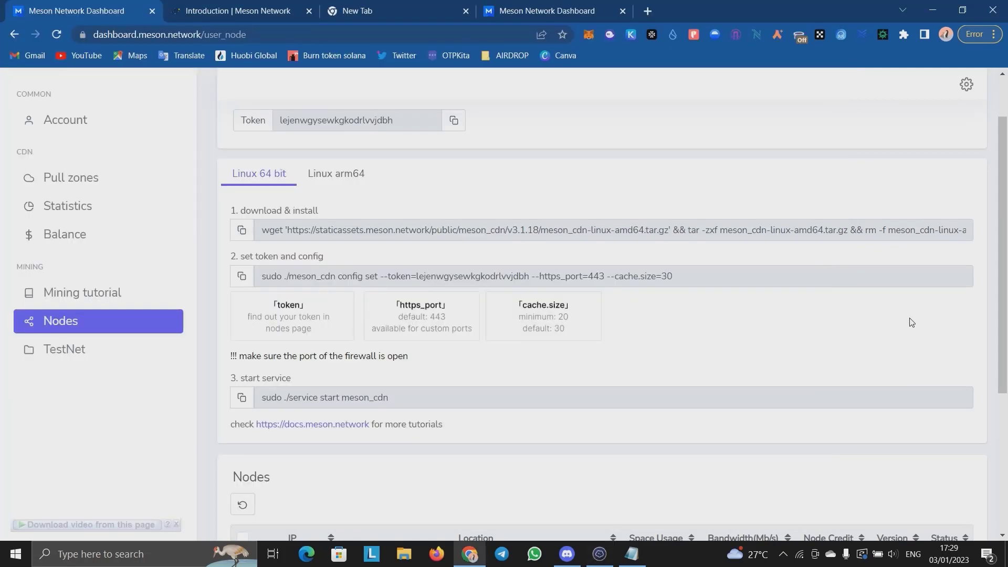
{"action": "left_click", "coordinate": [241, 230]}
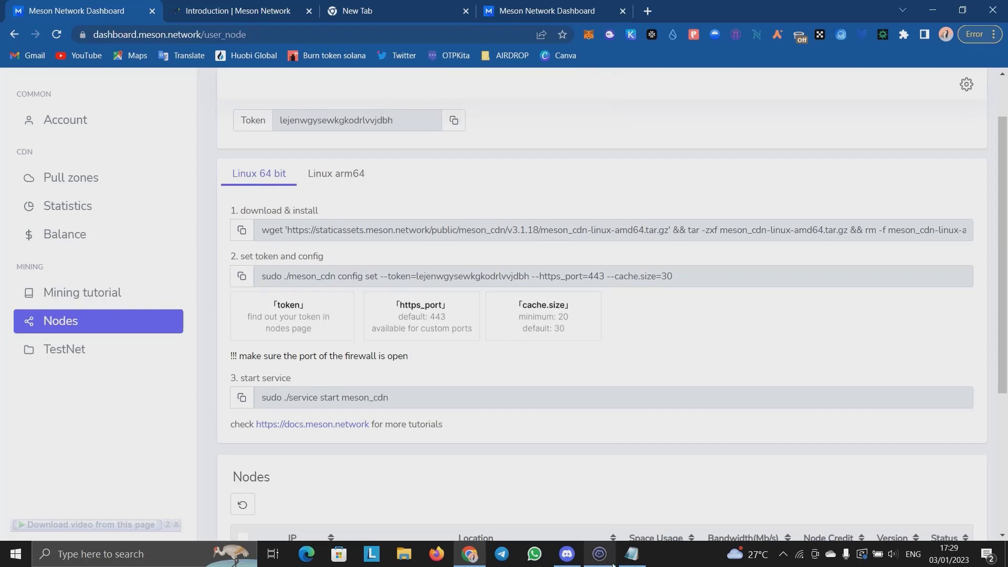
{"action": "mouse_move", "coordinate": [610, 564]}
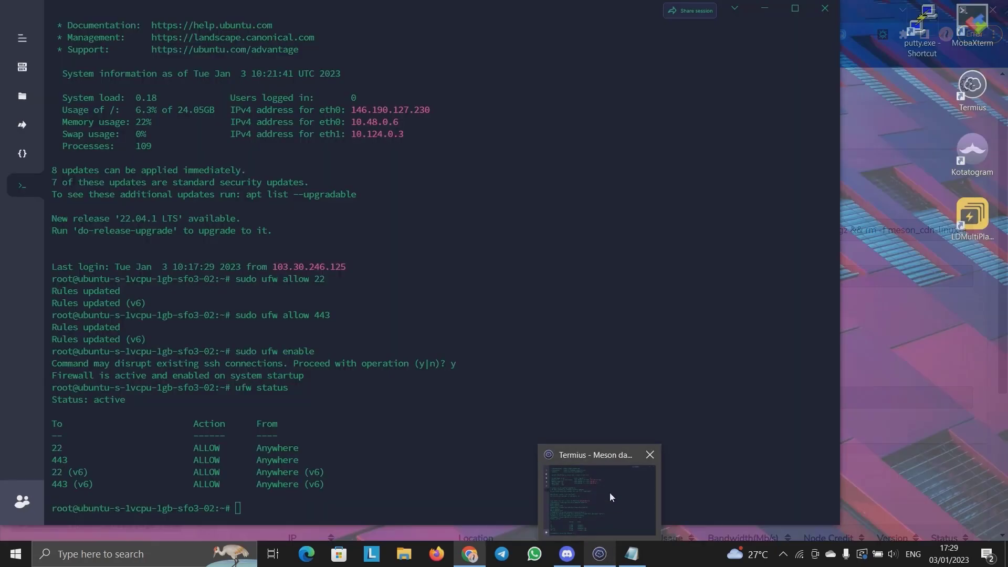
{"action": "left_click", "coordinate": [606, 509]}
{"action": "key", "text": "ctrl+v"}
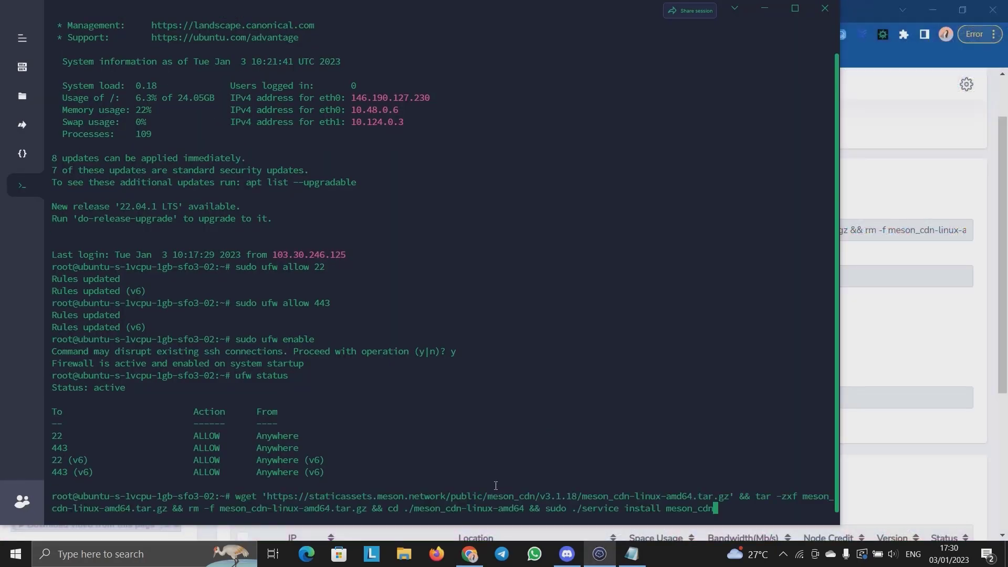
{"action": "key", "text": "Return"}
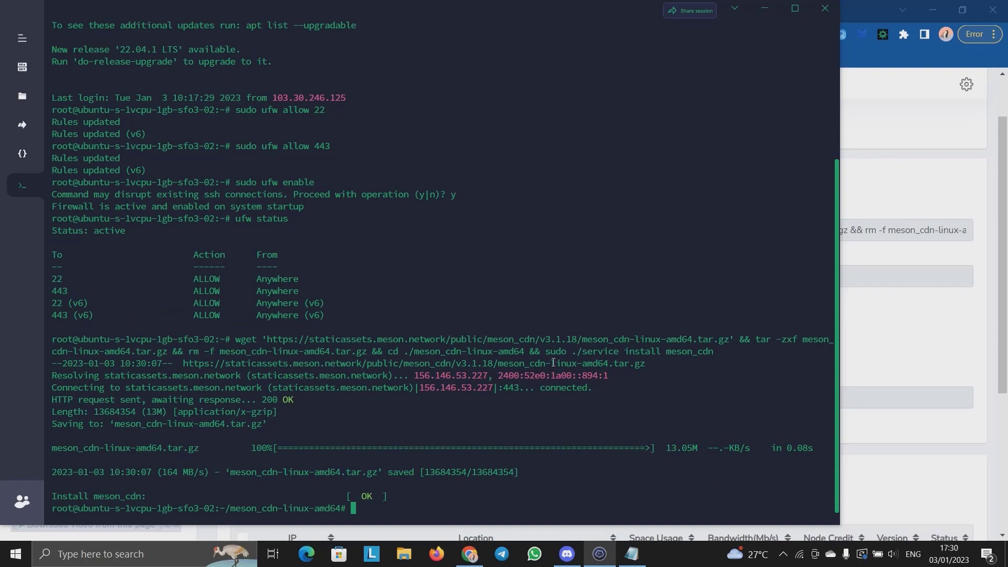
- Copy the dashboard's token and config command and run it in Termius, setting the node token, https_port 443 and cache.size 30
{"action": "left_click", "coordinate": [914, 313]}
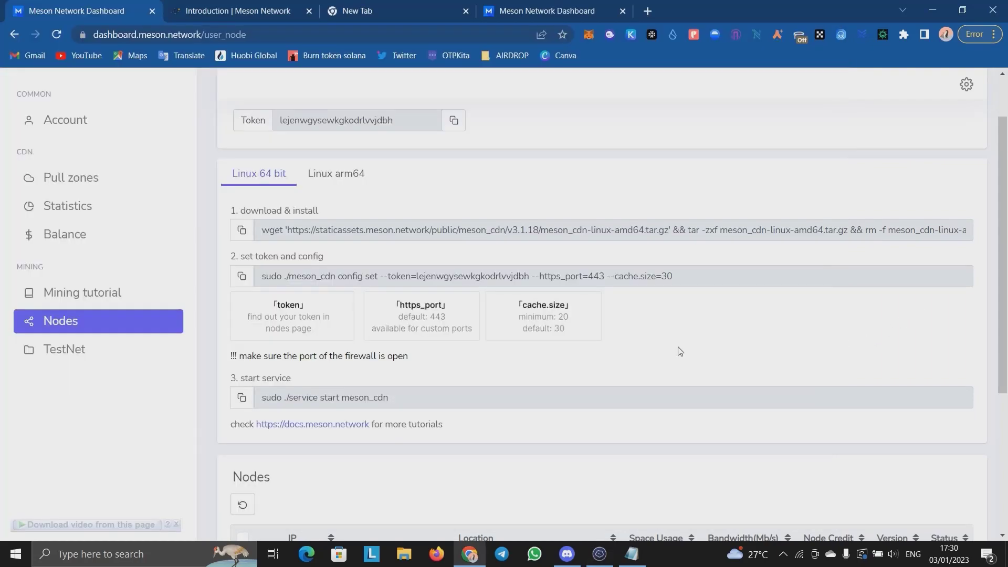
{"action": "left_click", "coordinate": [240, 278]}
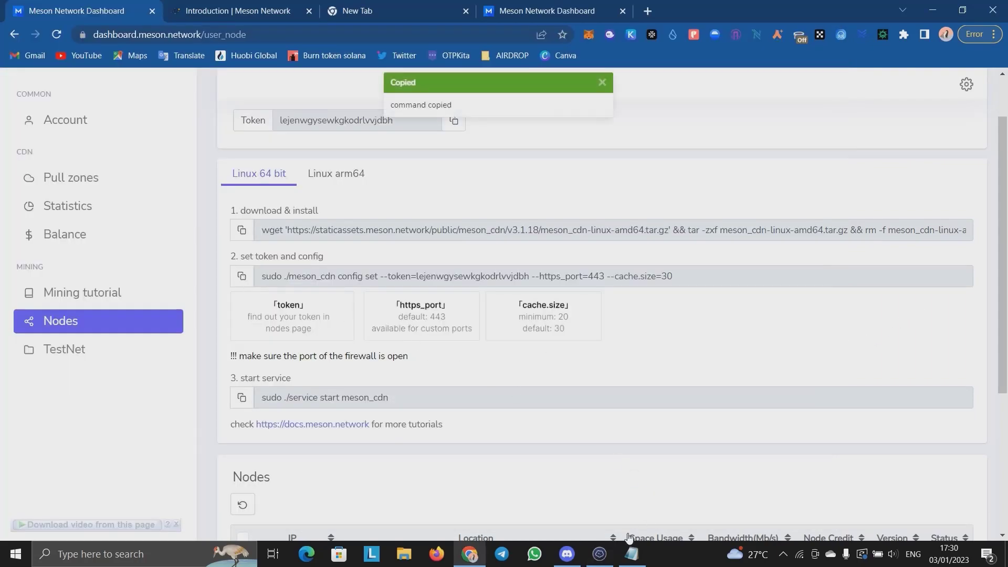
{"action": "left_click", "coordinate": [593, 559]}
{"action": "key", "text": "ctrl+v"}
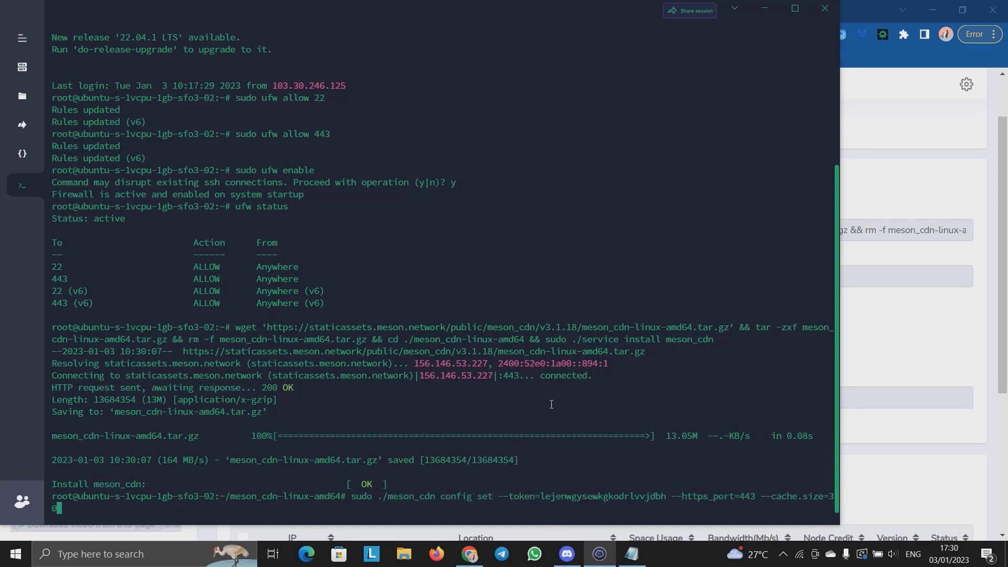
{"action": "key", "text": "Return"}
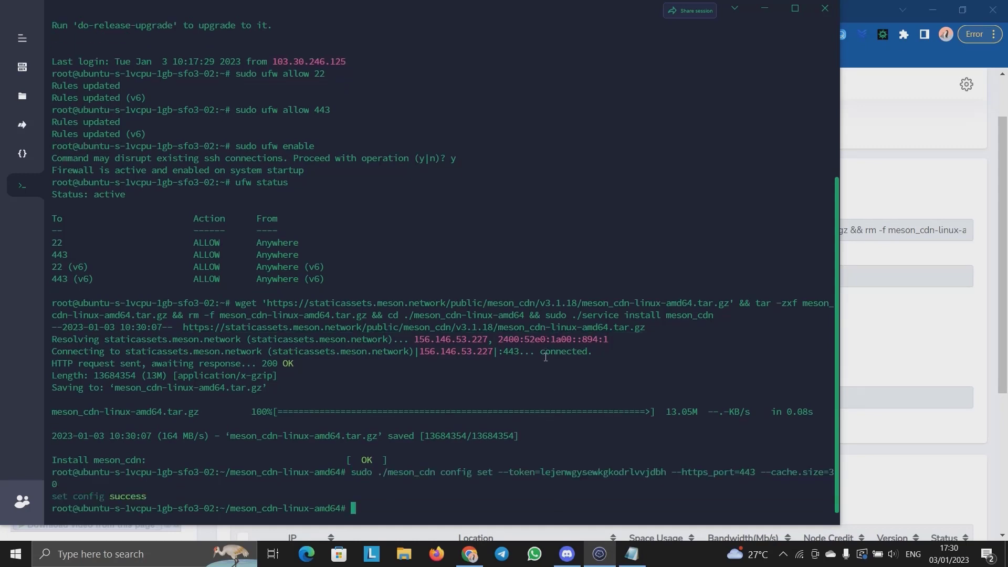
- Copy the start service command from the dashboard and run sudo ./service start meson_cdn in Termius
{"action": "left_click", "coordinate": [917, 317]}
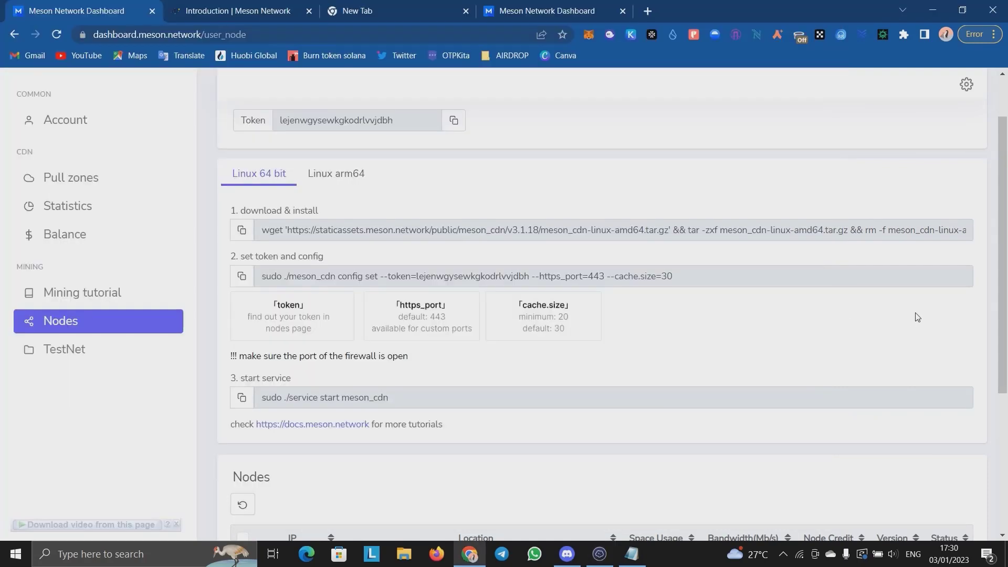
{"action": "scroll", "coordinate": [606, 322], "scroll_direction": "down", "scroll_amount": 1}
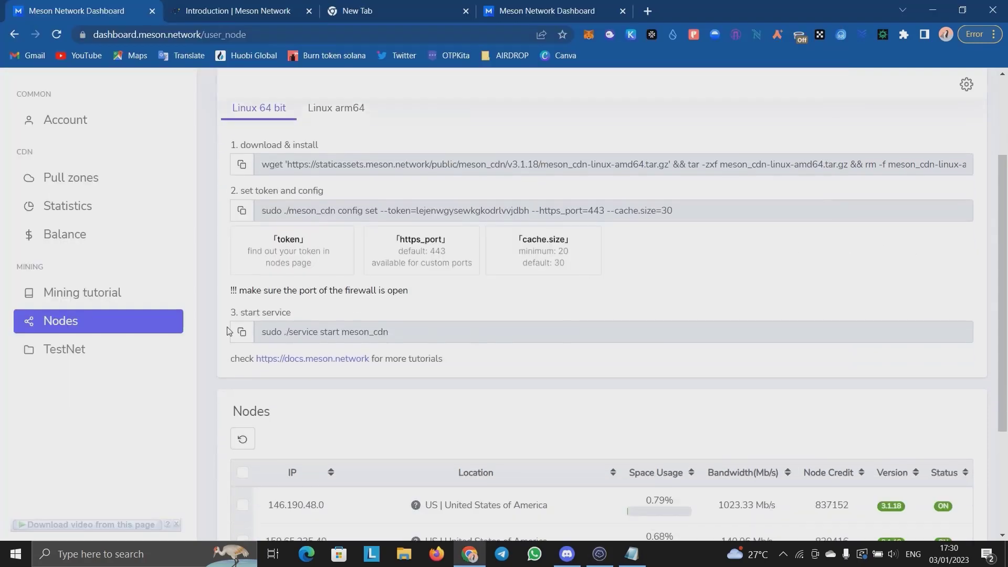
{"action": "left_click", "coordinate": [241, 332]}
{"action": "left_click", "coordinate": [599, 554]}
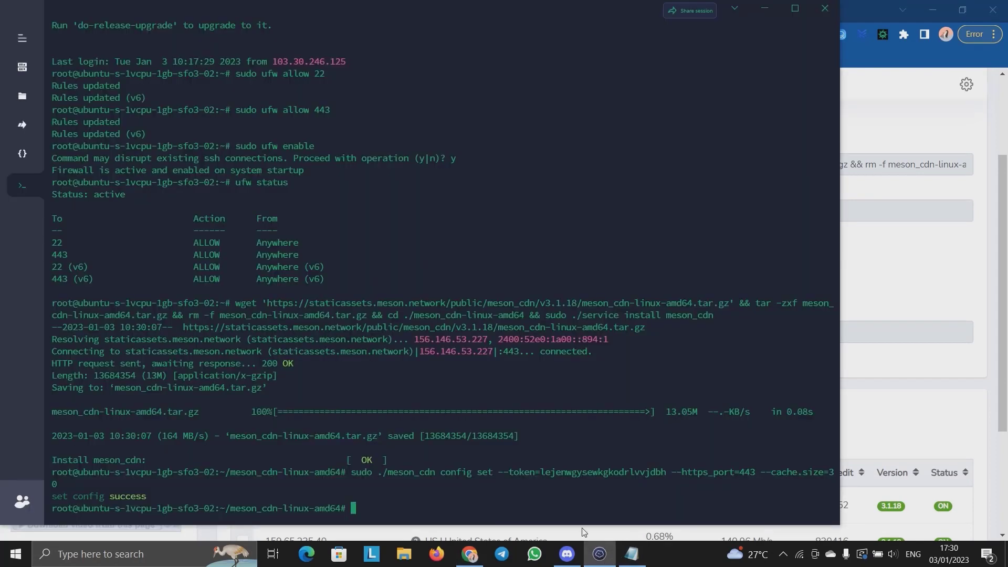
{"action": "key", "text": "ctrl+v"}
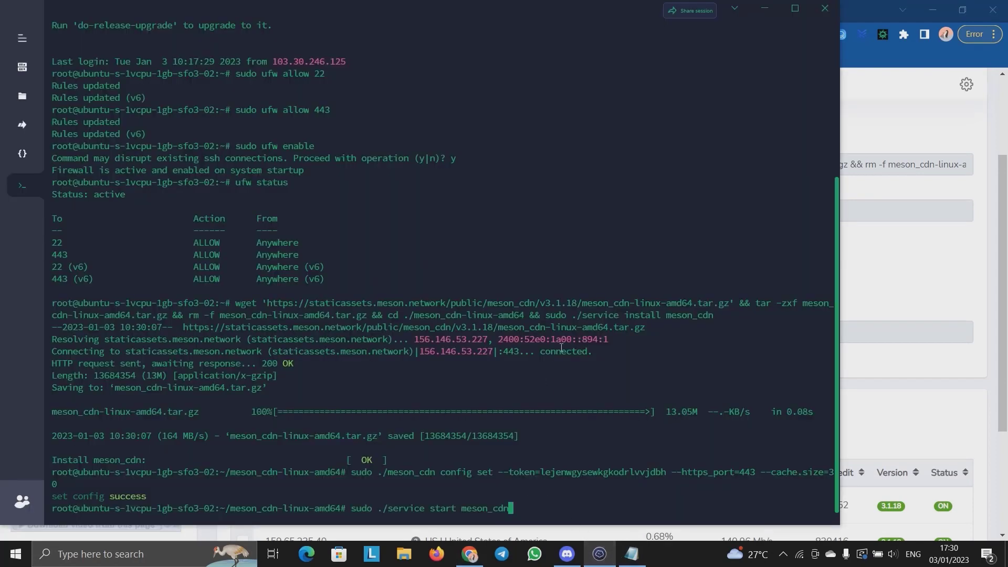
{"action": "key", "text": "Return"}
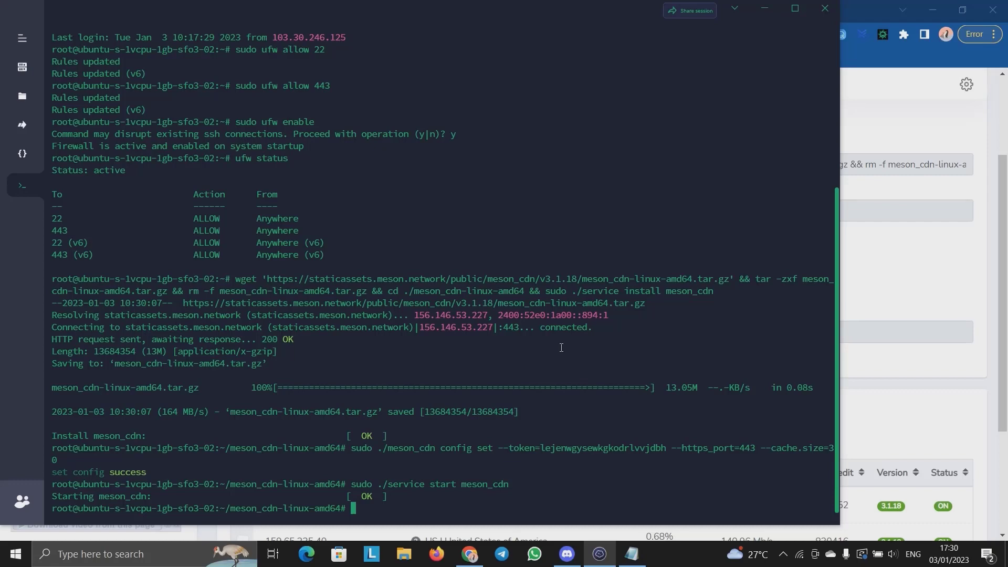
- Return to the Meson dashboard in Chrome and refresh the Nodes list to check for the new node
{"action": "left_click", "coordinate": [957, 251]}
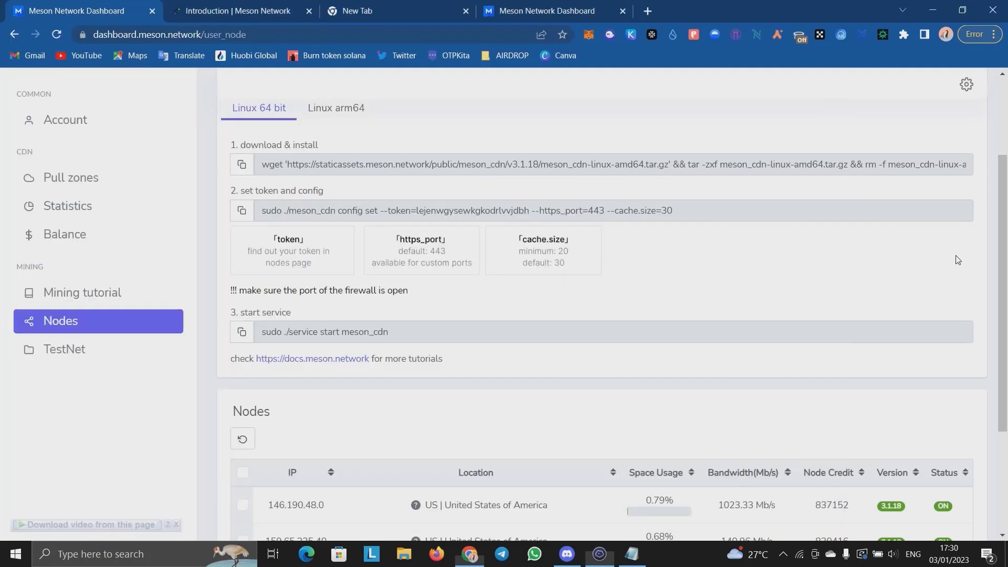
{"action": "scroll", "coordinate": [577, 464], "scroll_direction": "down", "scroll_amount": 3}
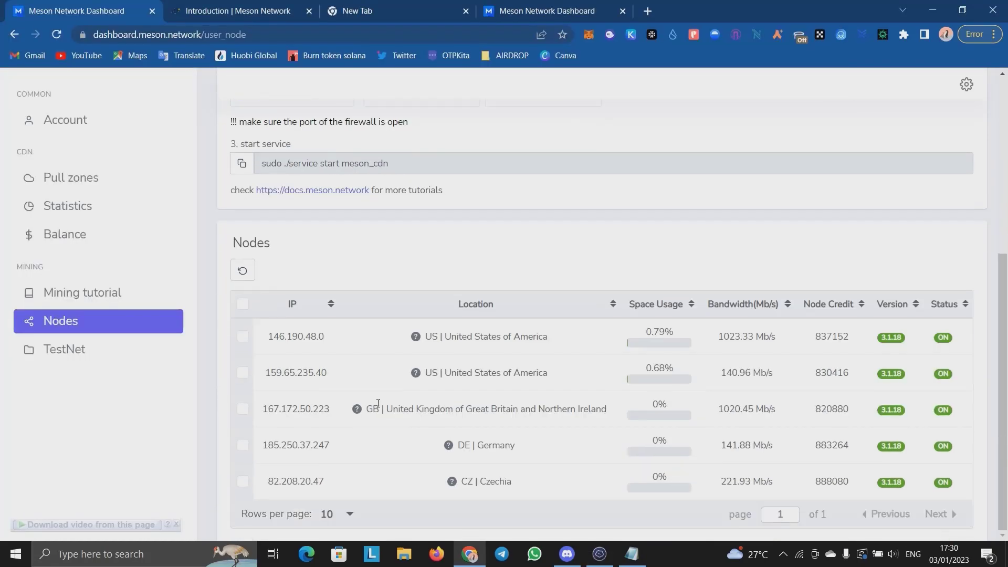
{"action": "left_click", "coordinate": [242, 271]}
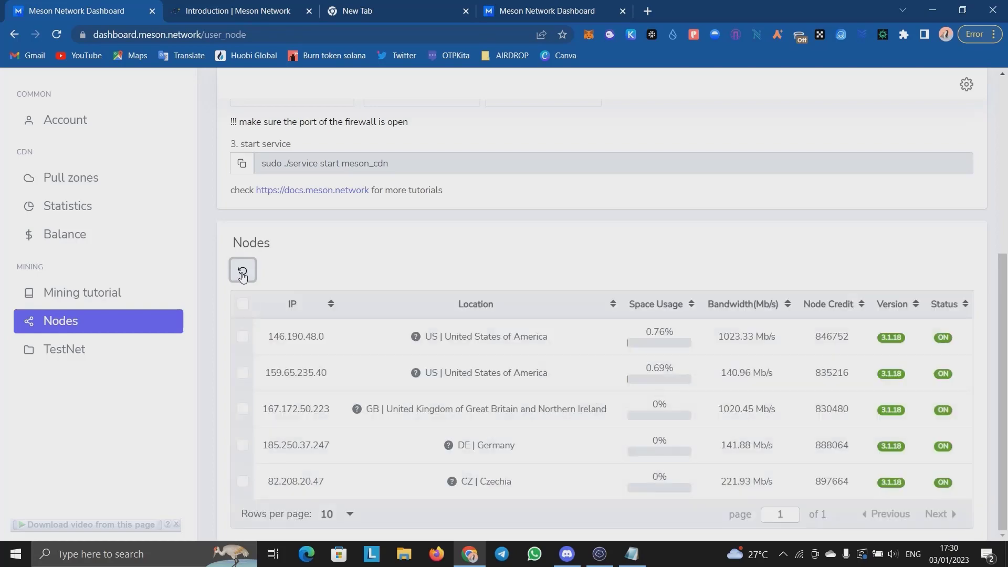
{"action": "left_click", "coordinate": [242, 273]}
{"action": "left_click", "coordinate": [242, 272]}
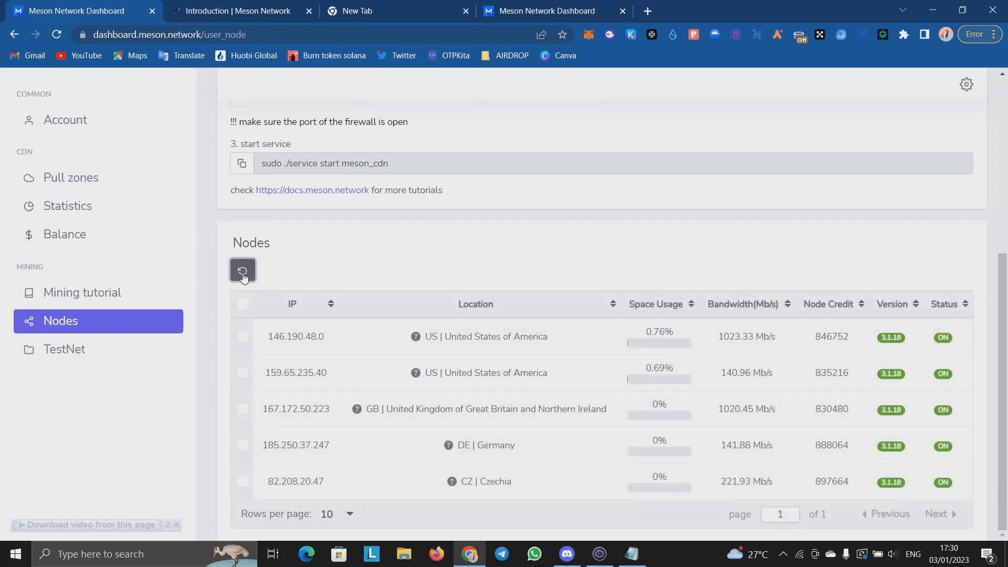
- Reload the dashboard's Nodes list repeatedly to check whether the newly started node has registered
{"action": "left_click", "coordinate": [242, 272]}
{"action": "left_click", "coordinate": [243, 277]}
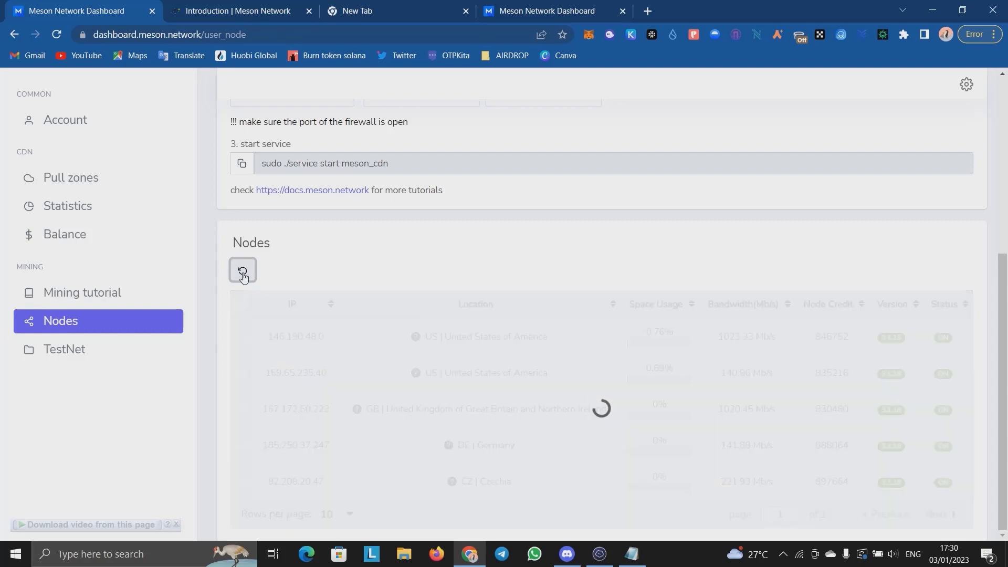
{"action": "left_click", "coordinate": [244, 277]}
{"action": "left_click", "coordinate": [242, 271]}
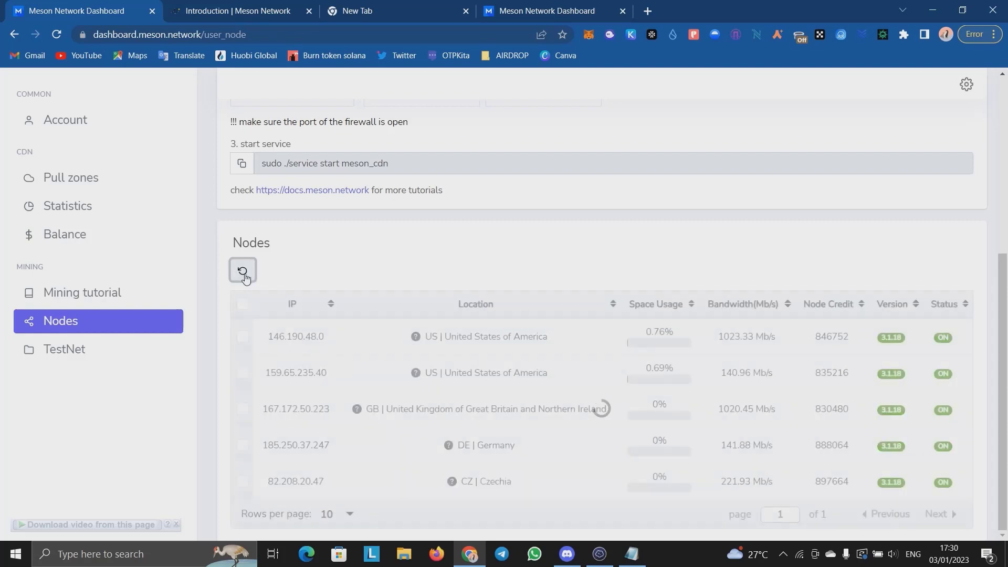
- Switch to Termius and review the session output, from the server's IP address and firewall rules to the meson_cdn service start
{"action": "left_click", "coordinate": [599, 554]}
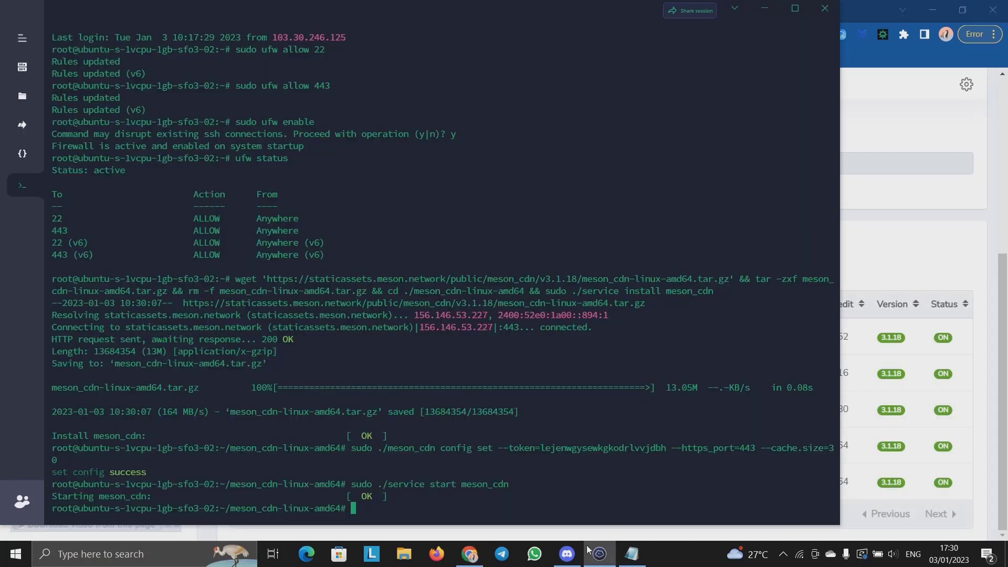
{"action": "scroll", "coordinate": [163, 250], "scroll_direction": "up", "scroll_amount": 7}
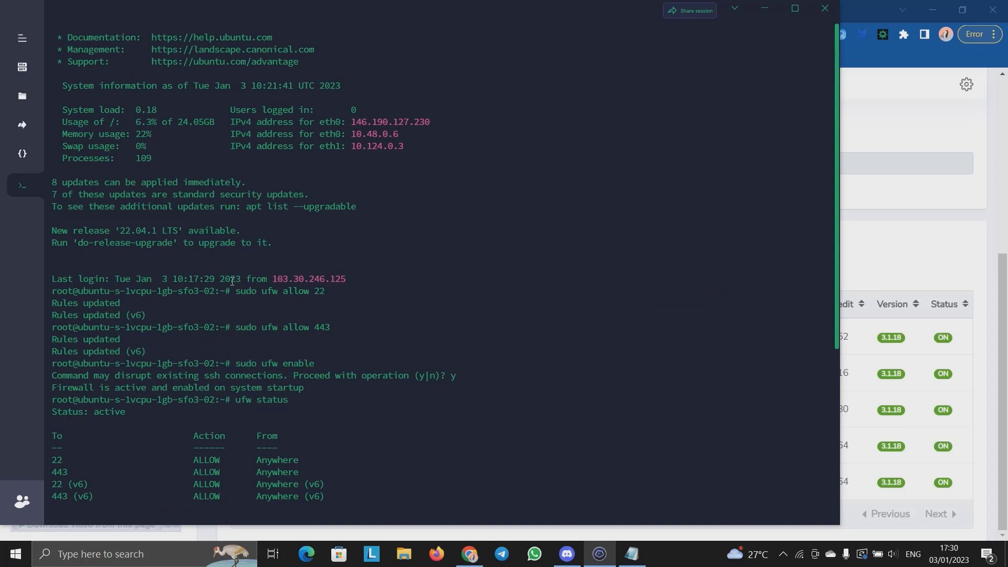
{"action": "scroll", "coordinate": [232, 282], "scroll_direction": "up", "scroll_amount": 1}
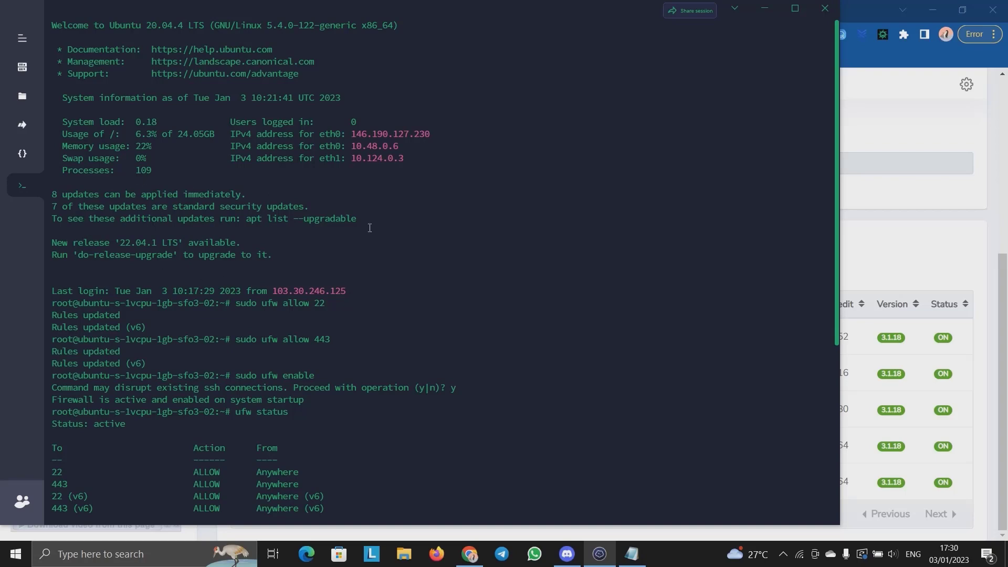
{"action": "scroll", "coordinate": [402, 243], "scroll_direction": "down", "scroll_amount": 8}
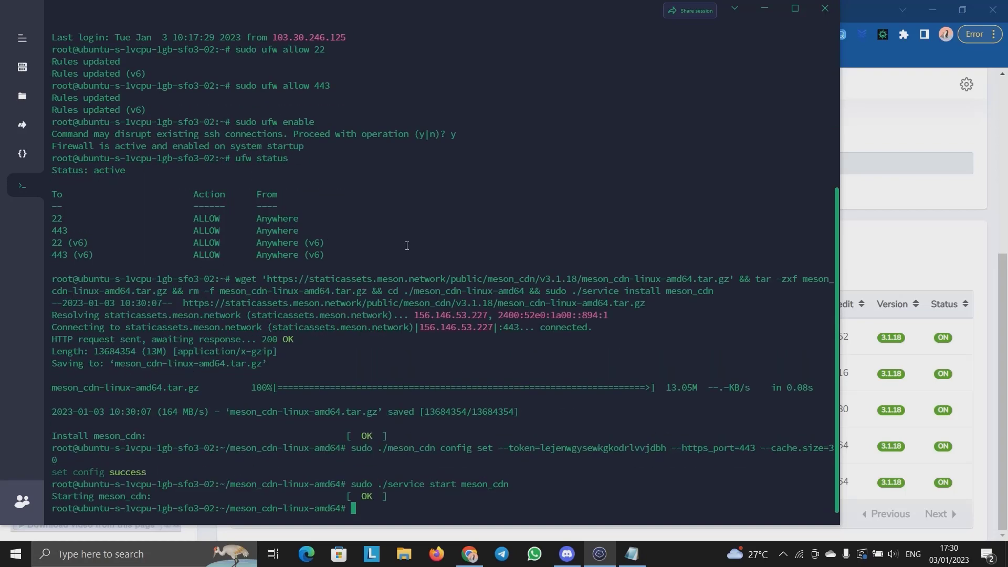
{"action": "scroll", "coordinate": [406, 245], "scroll_direction": "up", "scroll_amount": 7}
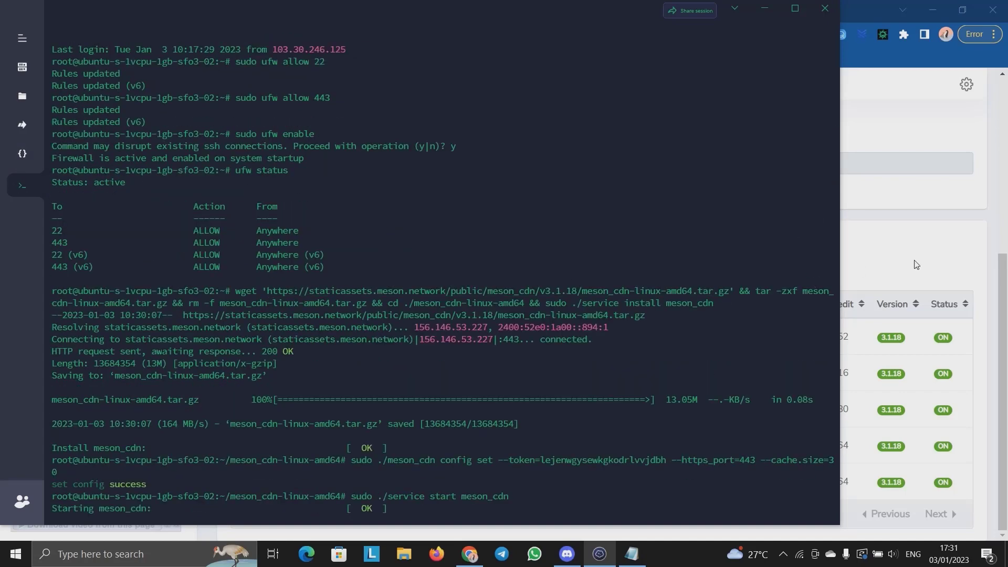
- Switch back to the Meson dashboard in Chrome and refresh the Nodes list to check the new server's entry
{"action": "left_click", "coordinate": [901, 210]}
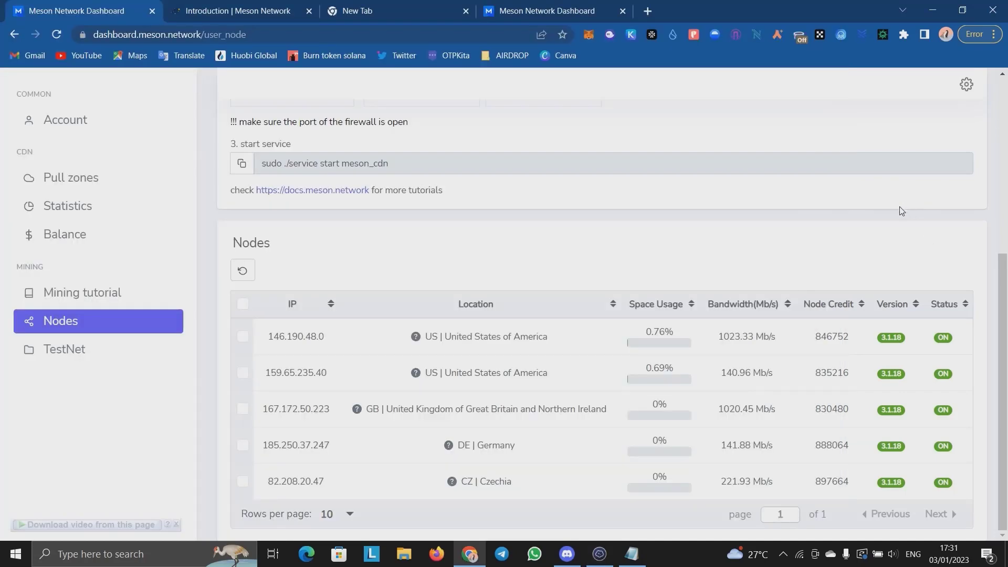
{"action": "left_click", "coordinate": [245, 271]}
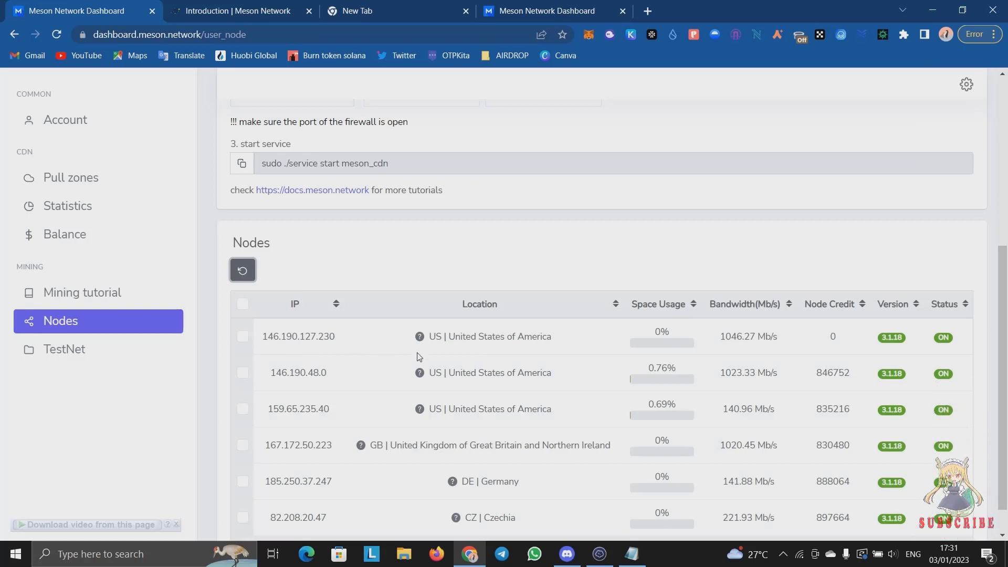
{"action": "left_click", "coordinate": [242, 270]}
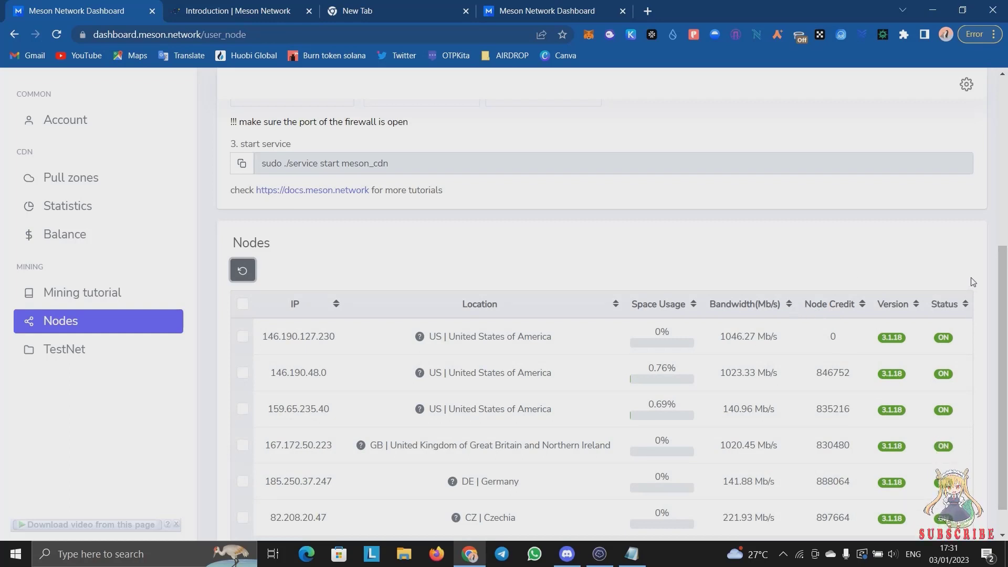
{"action": "scroll", "coordinate": [834, 341], "scroll_direction": "down", "scroll_amount": 1}
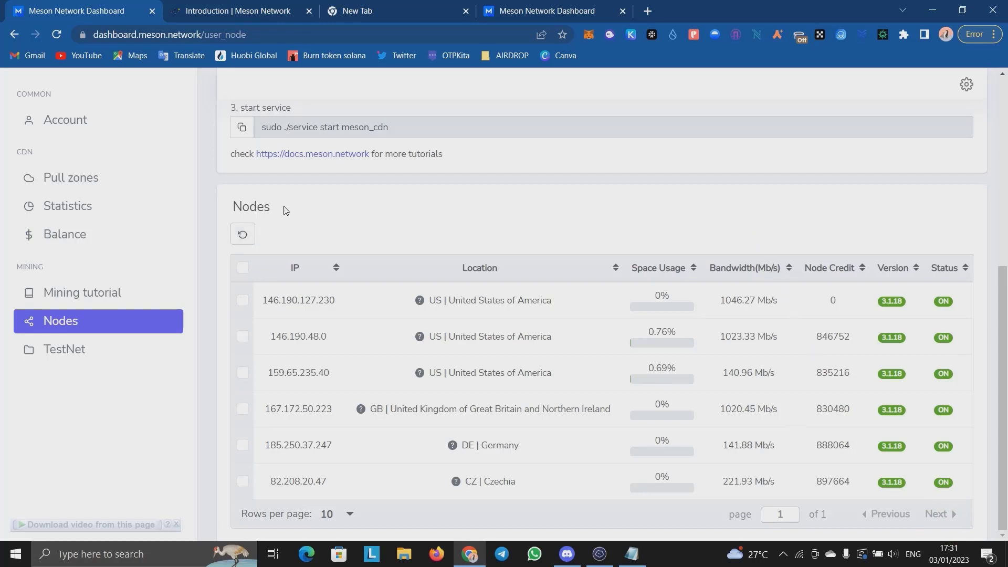
{"action": "left_click", "coordinate": [242, 234]}
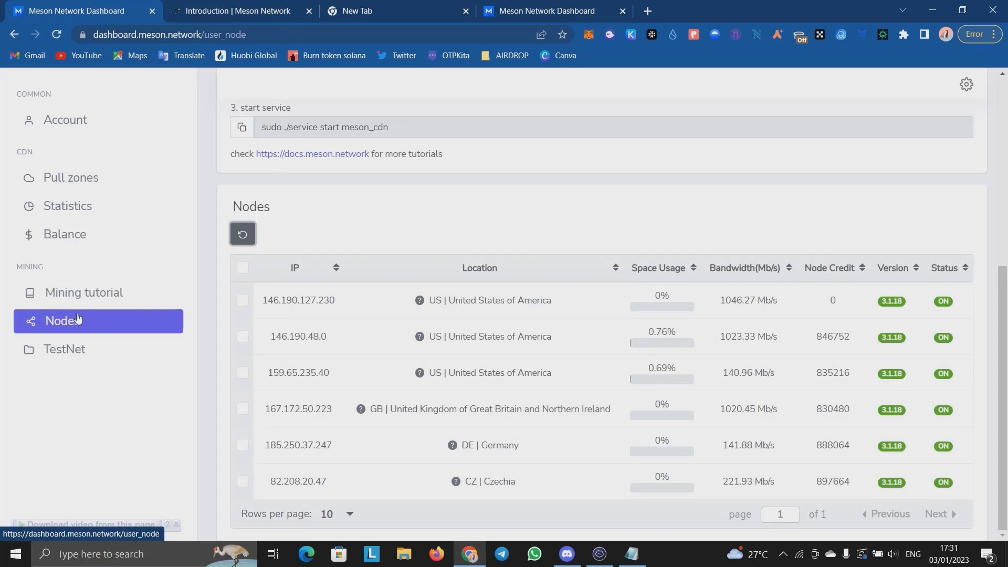
- Open the TestNet mining rules and read through the mining score, minimum storage requirement and credit score sections
{"action": "left_click", "coordinate": [74, 349]}
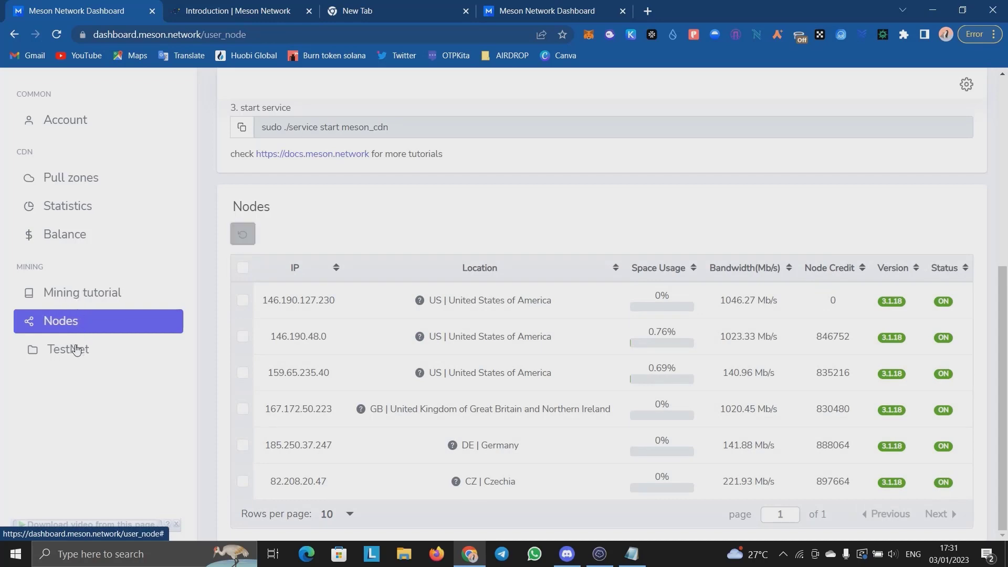
{"action": "scroll", "coordinate": [81, 370], "scroll_direction": "down", "scroll_amount": 1}
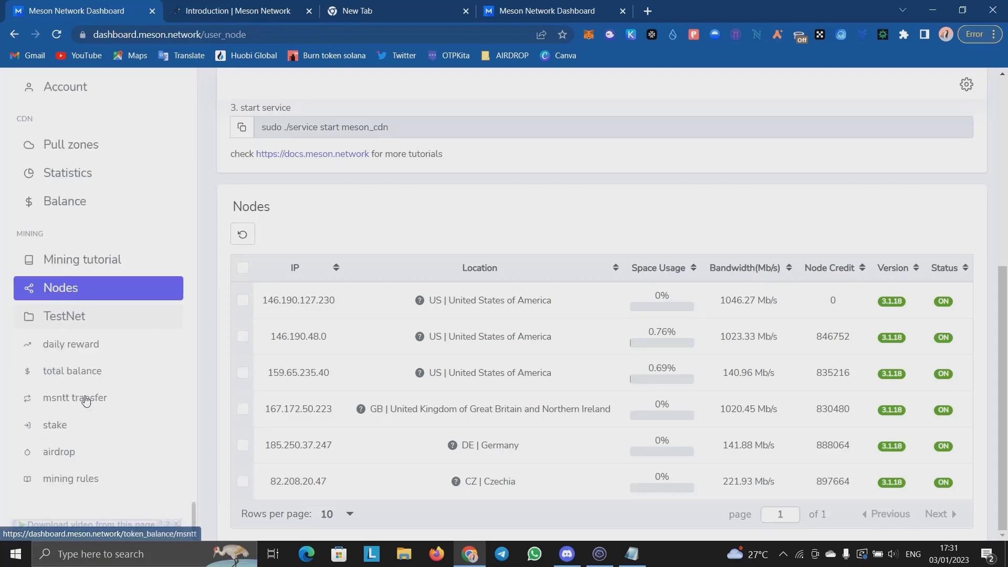
{"action": "left_click", "coordinate": [80, 479]}
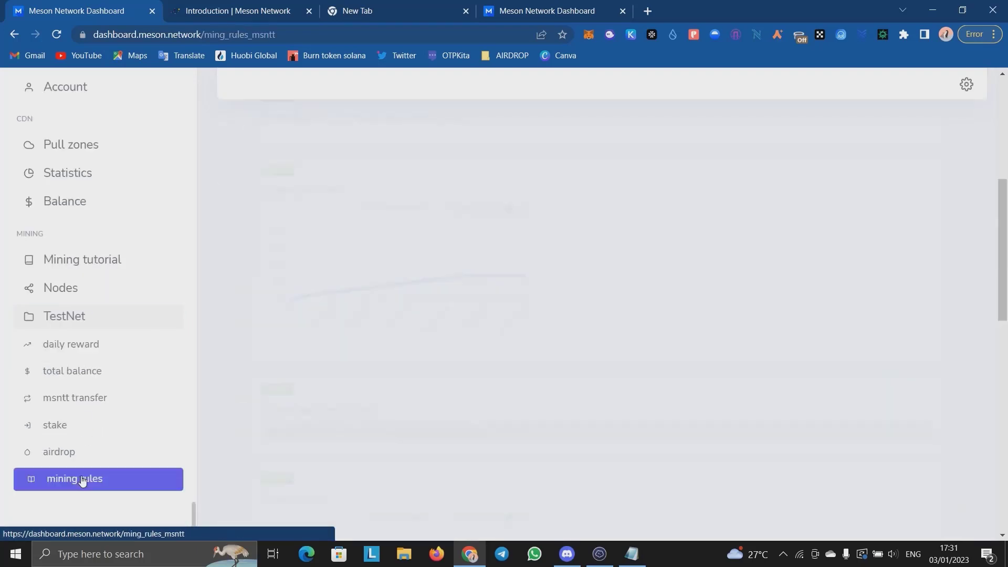
{"action": "scroll", "coordinate": [443, 295], "scroll_direction": "down", "scroll_amount": 15}
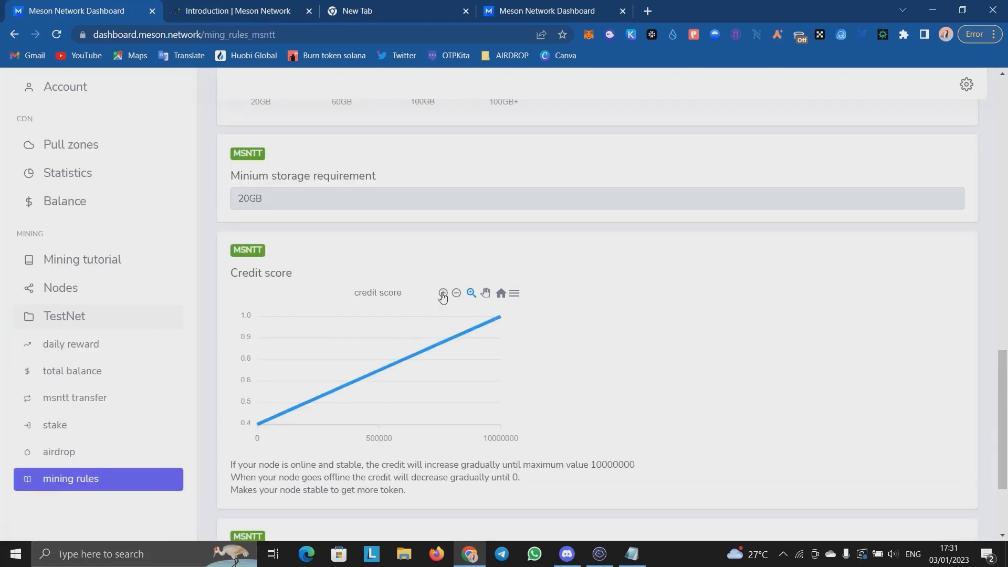
{"action": "scroll", "coordinate": [442, 295], "scroll_direction": "up", "scroll_amount": 4}
{"action": "scroll", "coordinate": [442, 295], "scroll_direction": "up", "scroll_amount": 12}
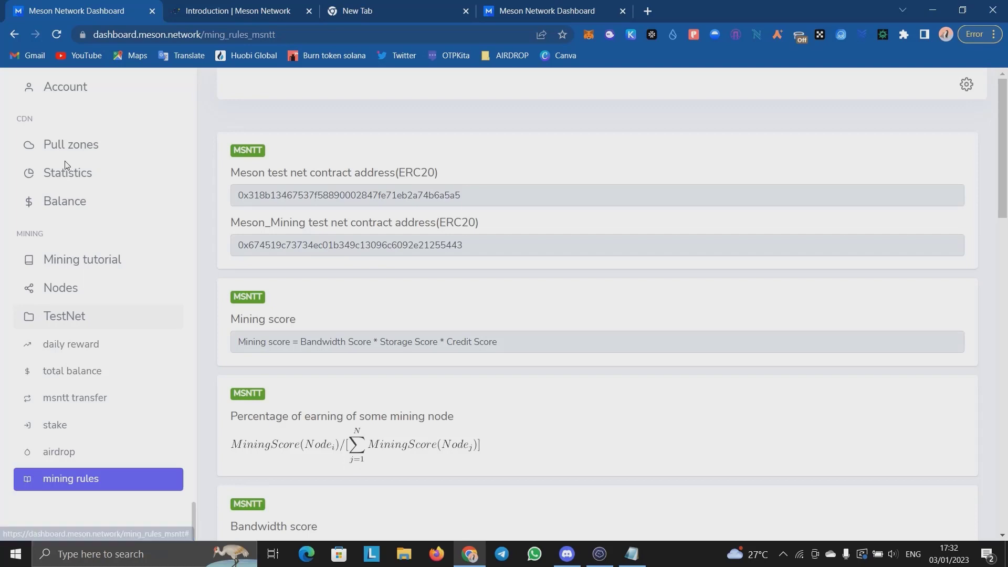
- Return to the Nodes page and refresh the list to examine each node's credit, bandwidth and status
{"action": "left_click", "coordinate": [83, 261]}
{"action": "left_click", "coordinate": [65, 288]}
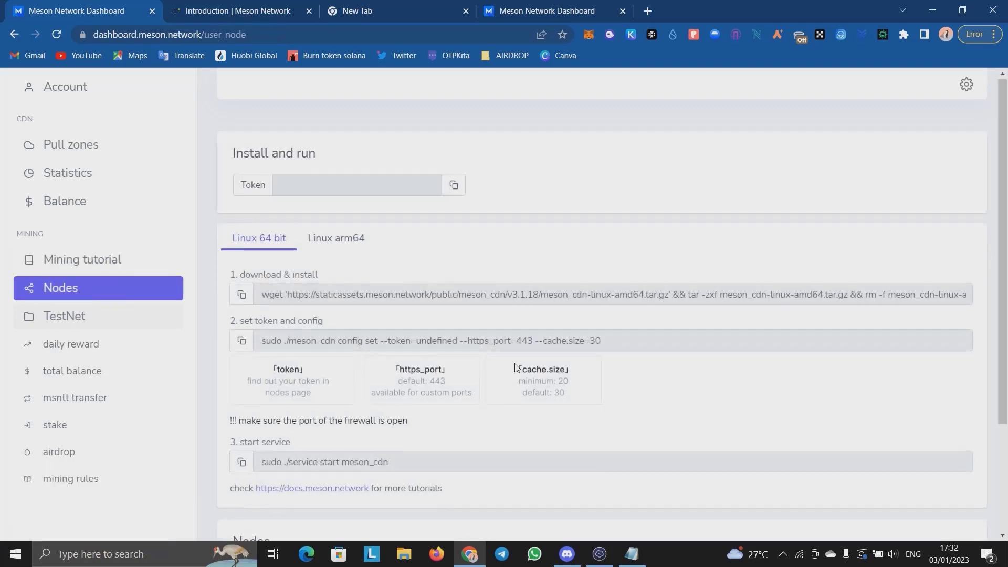
{"action": "scroll", "coordinate": [666, 405], "scroll_direction": "down", "scroll_amount": 6}
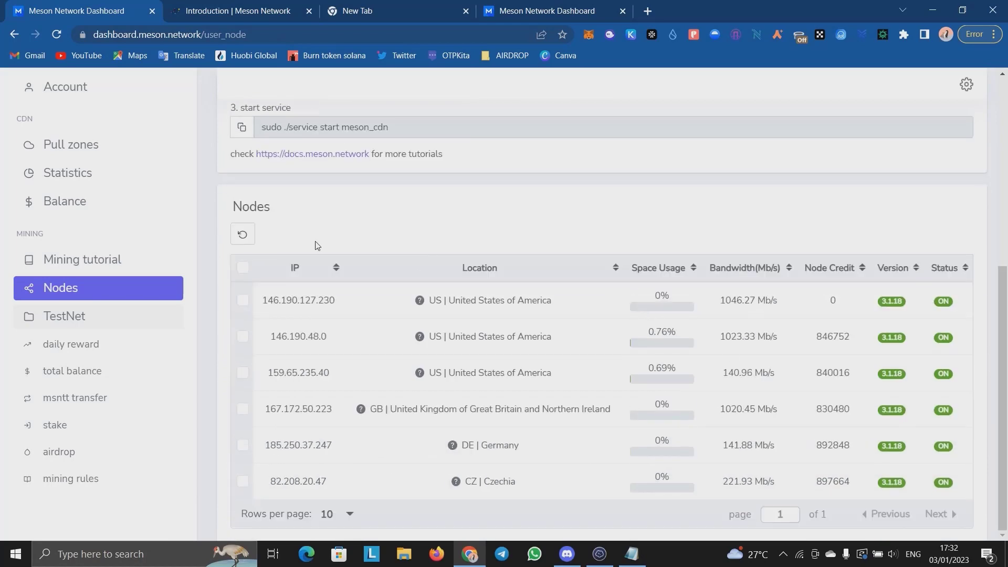
{"action": "left_click", "coordinate": [242, 234]}
{"action": "scroll", "coordinate": [603, 298], "scroll_direction": "up", "scroll_amount": 1}
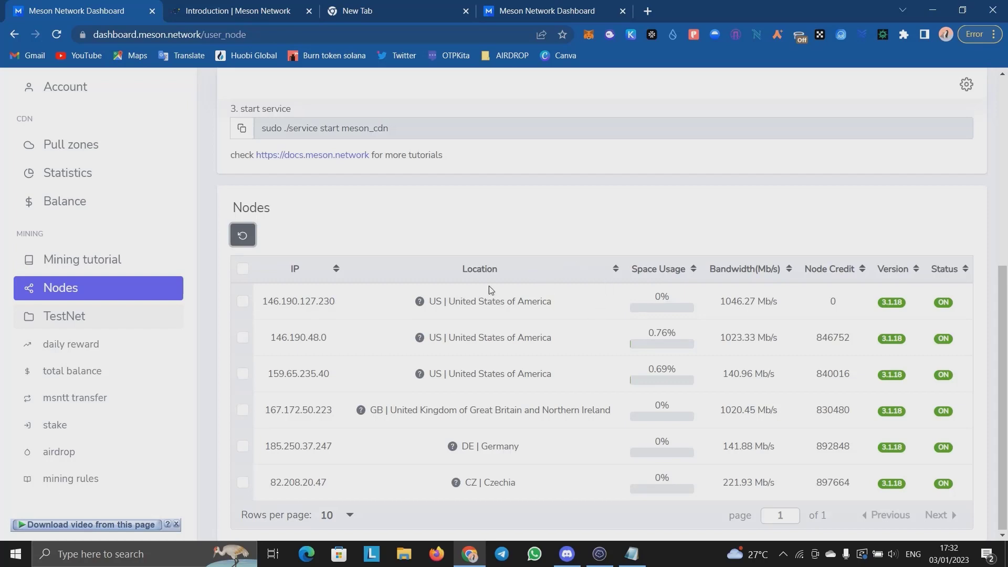
{"action": "left_click", "coordinate": [253, 297]}
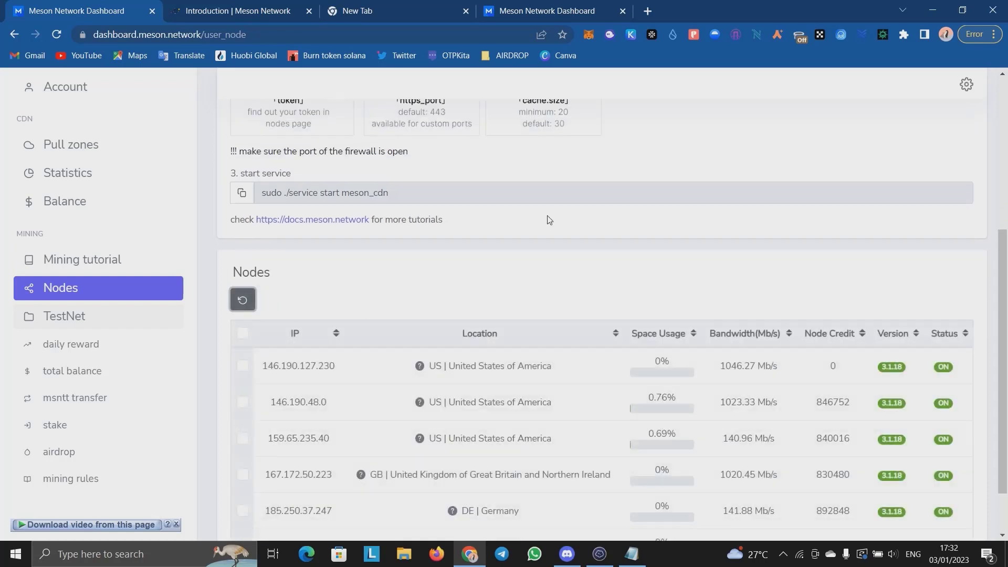
{"action": "left_click", "coordinate": [242, 299]}
{"action": "scroll", "coordinate": [637, 286], "scroll_direction": "down", "scroll_amount": 1}
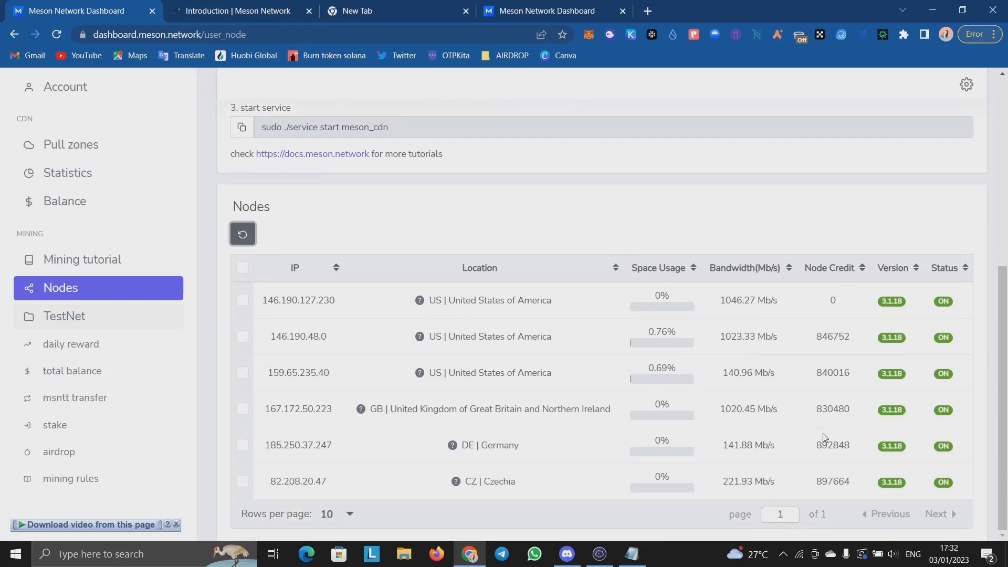
{"action": "left_click", "coordinate": [243, 237]}
{"action": "scroll", "coordinate": [252, 311], "scroll_direction": "up", "scroll_amount": 2}
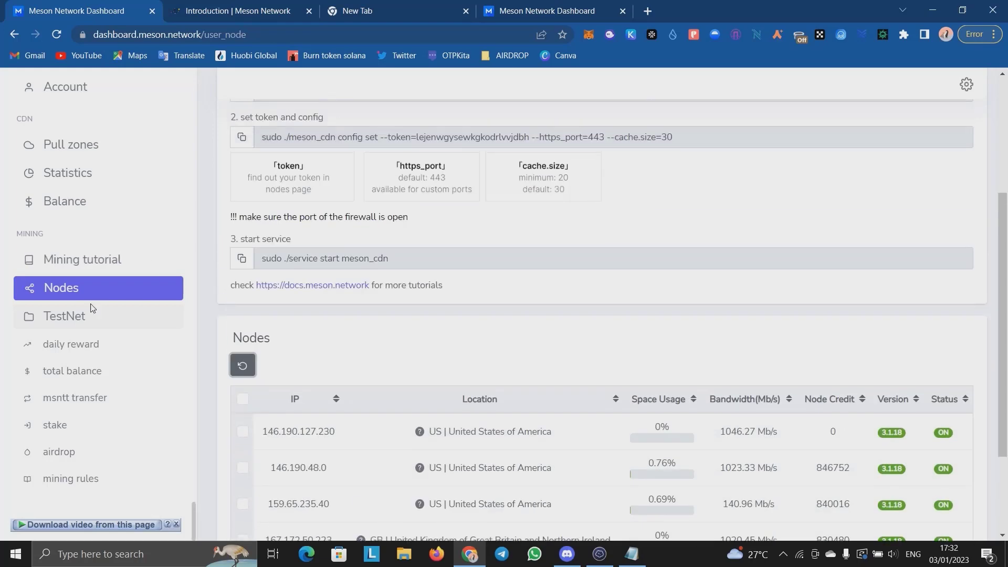
- View the TestNet daily reward and total balance pages to check the MSNTT earnings and token balance
{"action": "left_click", "coordinate": [74, 343]}
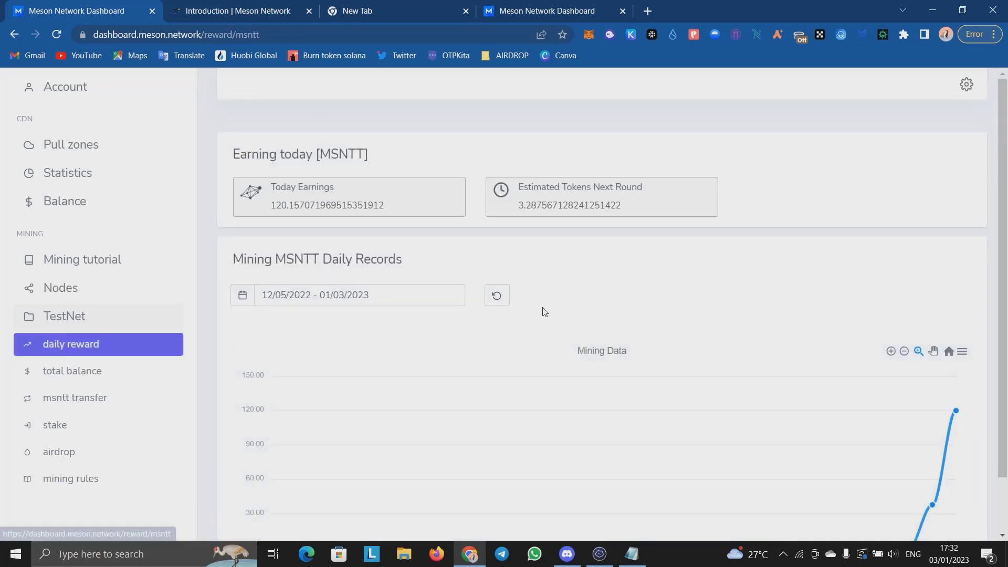
{"action": "left_click", "coordinate": [69, 378]}
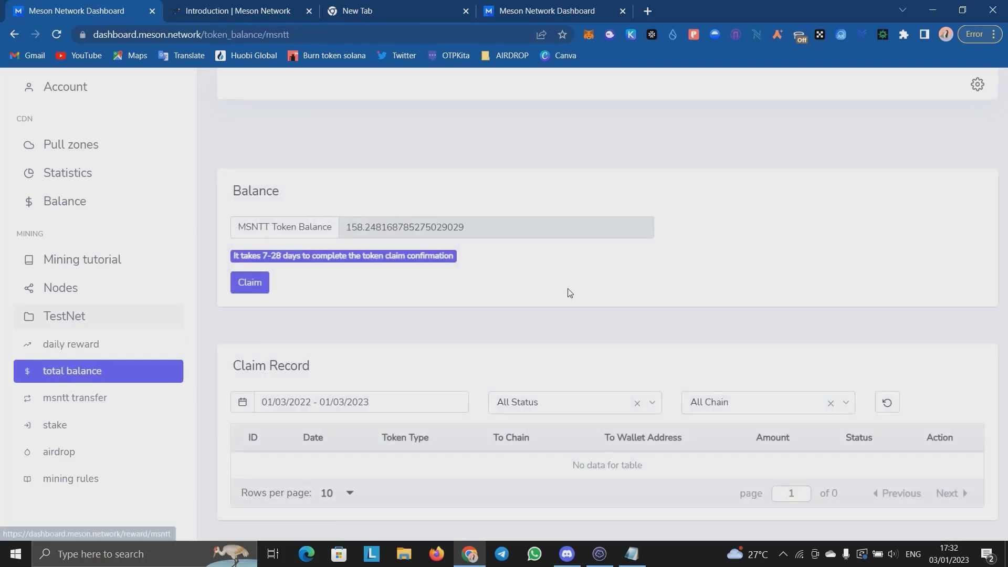
{"action": "left_click", "coordinate": [84, 344]}
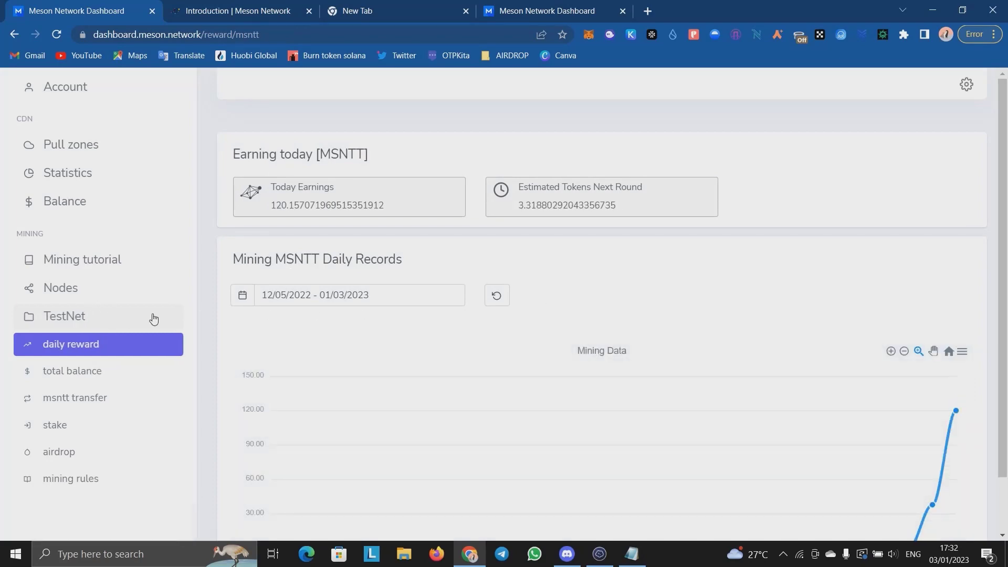
- Recheck the refreshed list on the Nodes page, and minimize the Chrome and Termius windows
{"action": "left_click", "coordinate": [78, 303]}
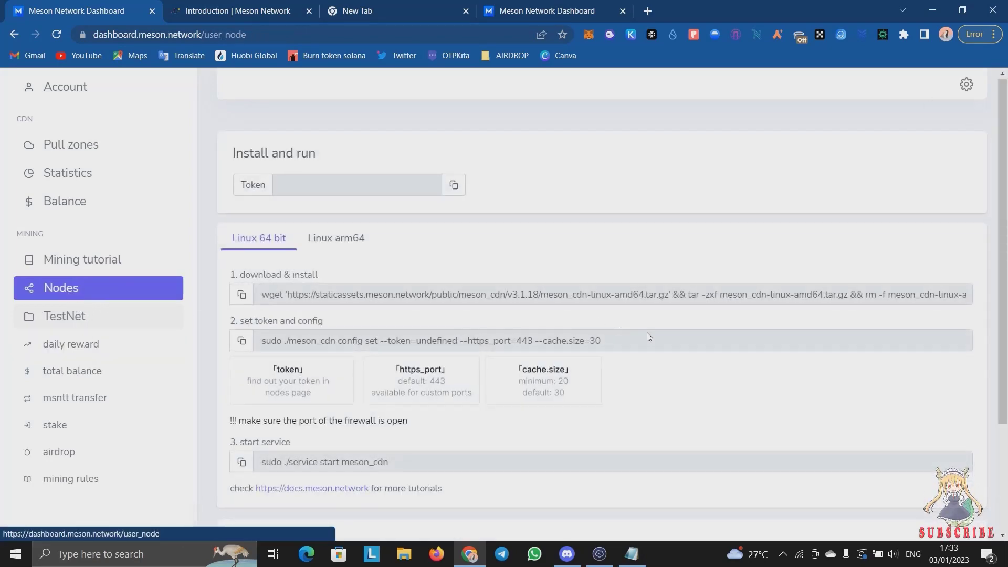
{"action": "scroll", "coordinate": [404, 358], "scroll_direction": "down", "scroll_amount": 3}
{"action": "scroll", "coordinate": [403, 359], "scroll_direction": "down", "scroll_amount": 4}
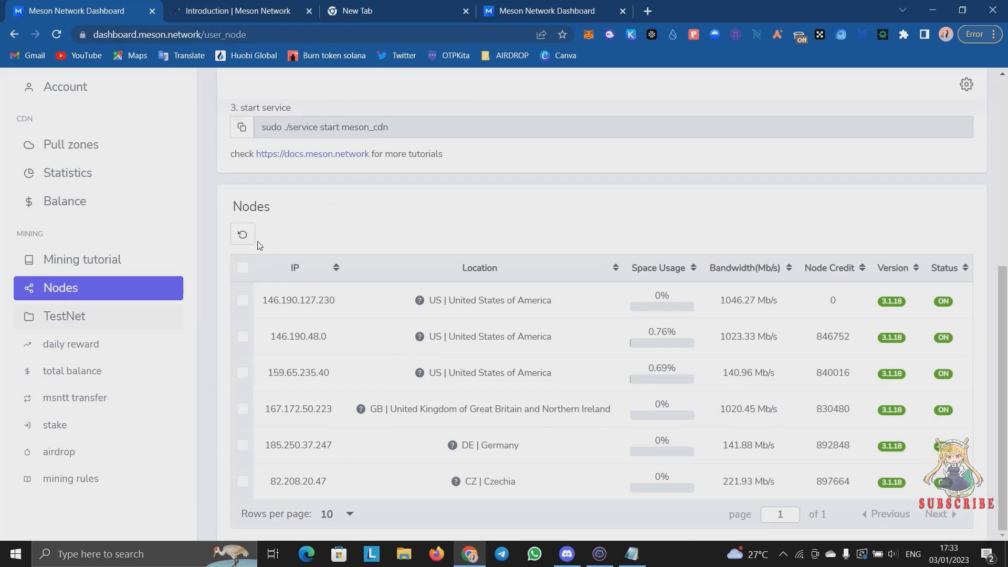
{"action": "left_click", "coordinate": [243, 236]}
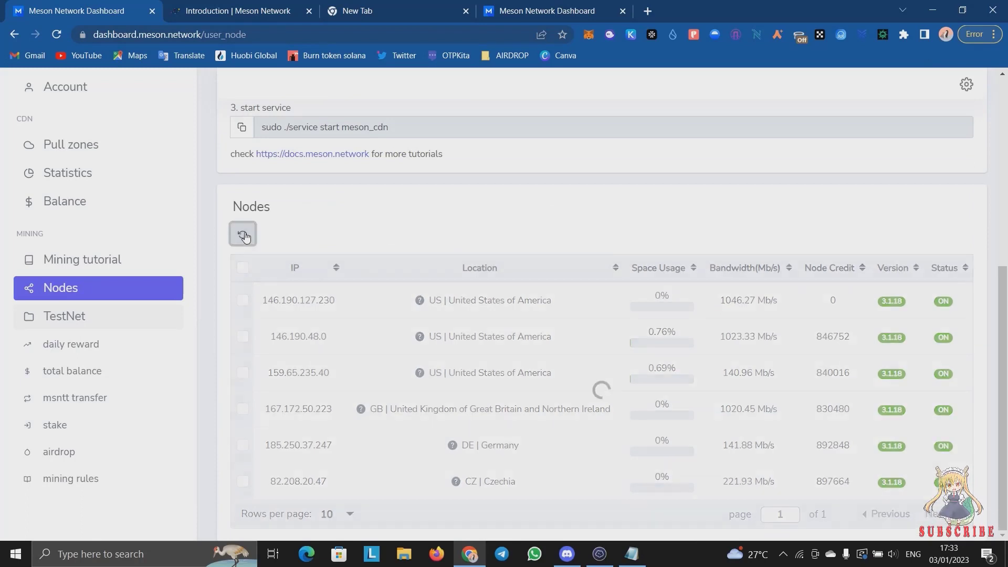
{"action": "left_click", "coordinate": [932, 4]}
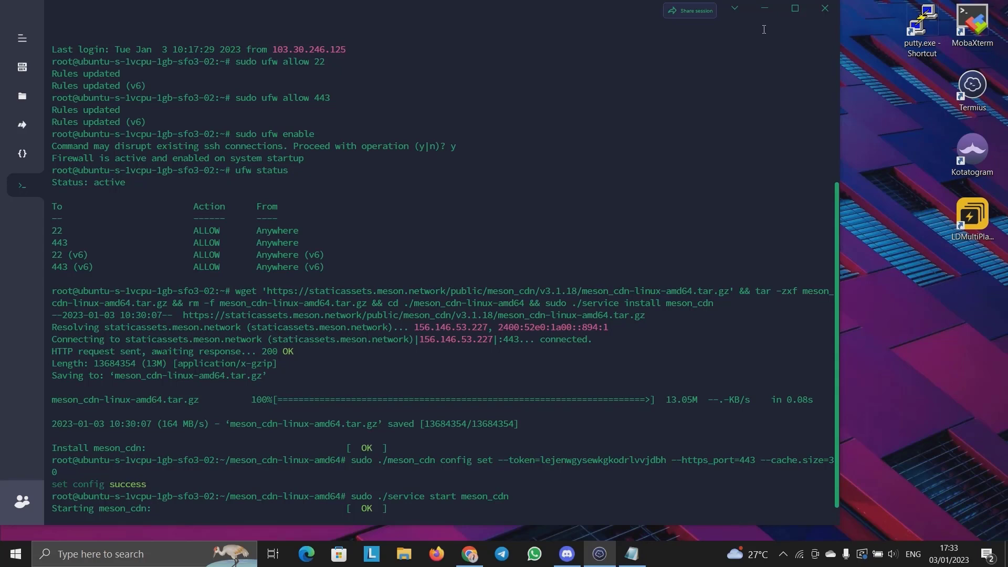
{"action": "left_click", "coordinate": [764, 8]}
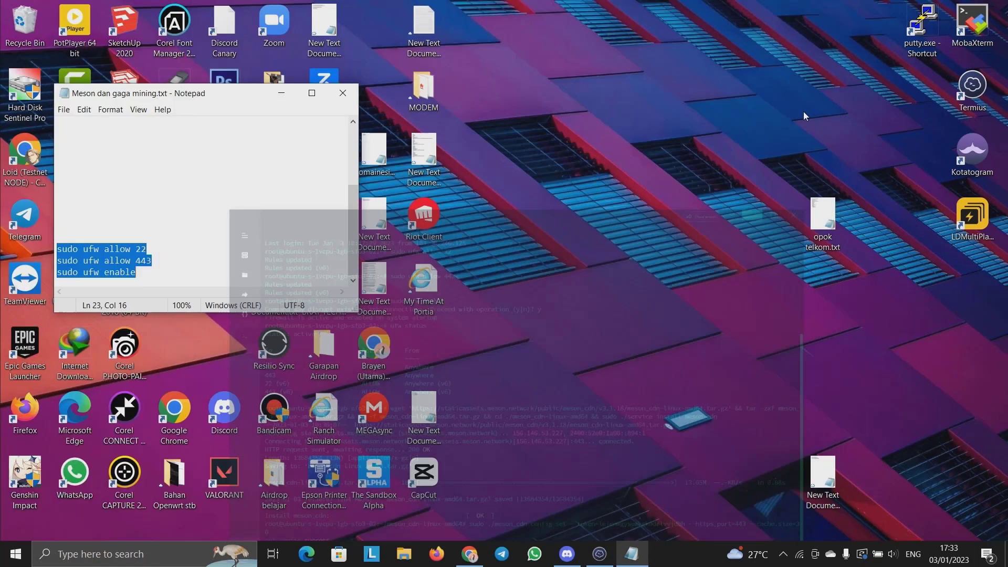